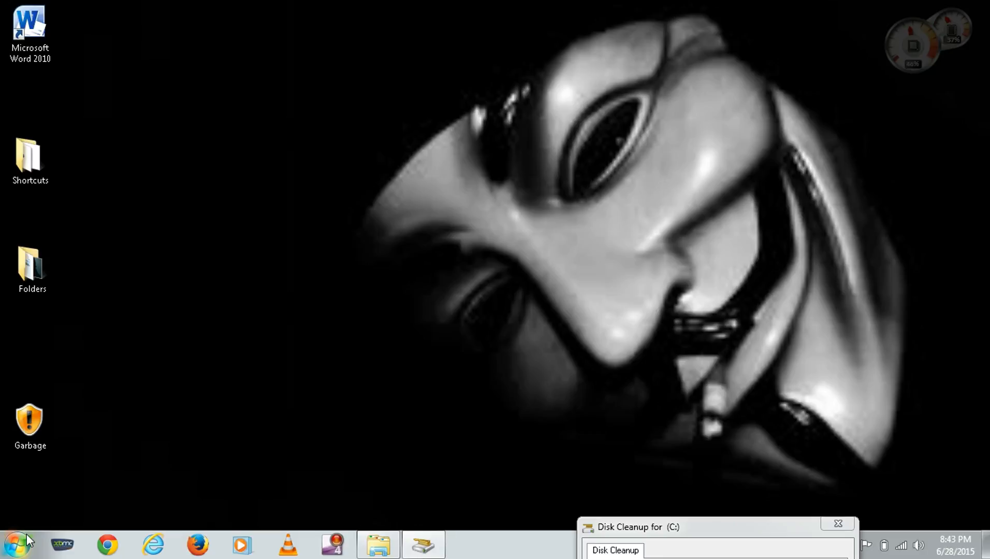
Step: Search the installed programs for "run" and open the Run dialog
{"action": "left_click", "coordinate": [26, 549]}
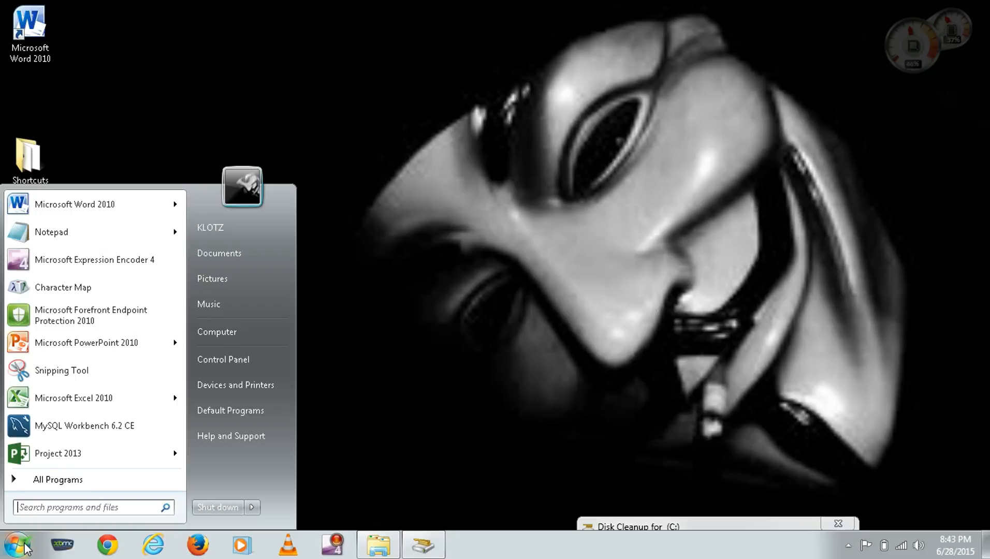
{"action": "left_click", "coordinate": [60, 509]}
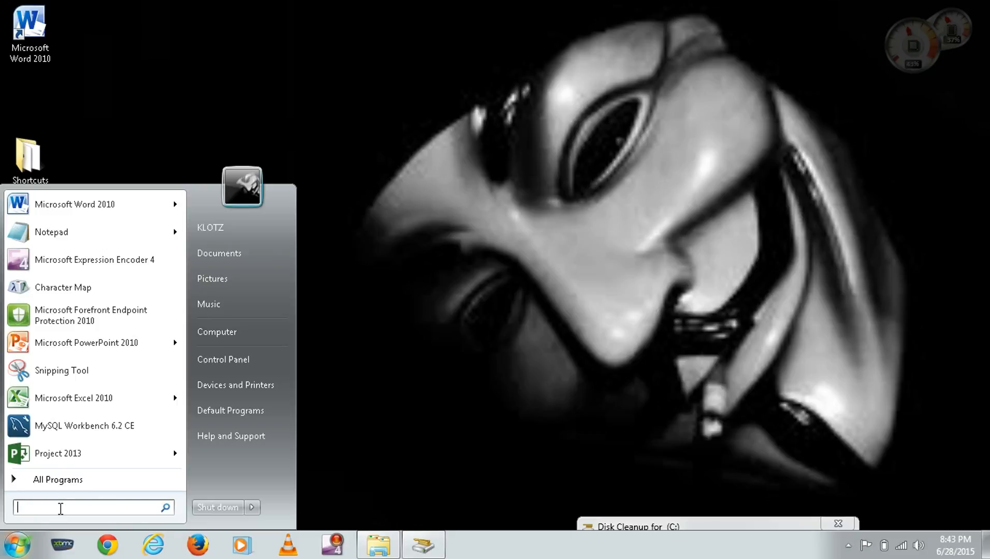
{"action": "type", "text": "run"}
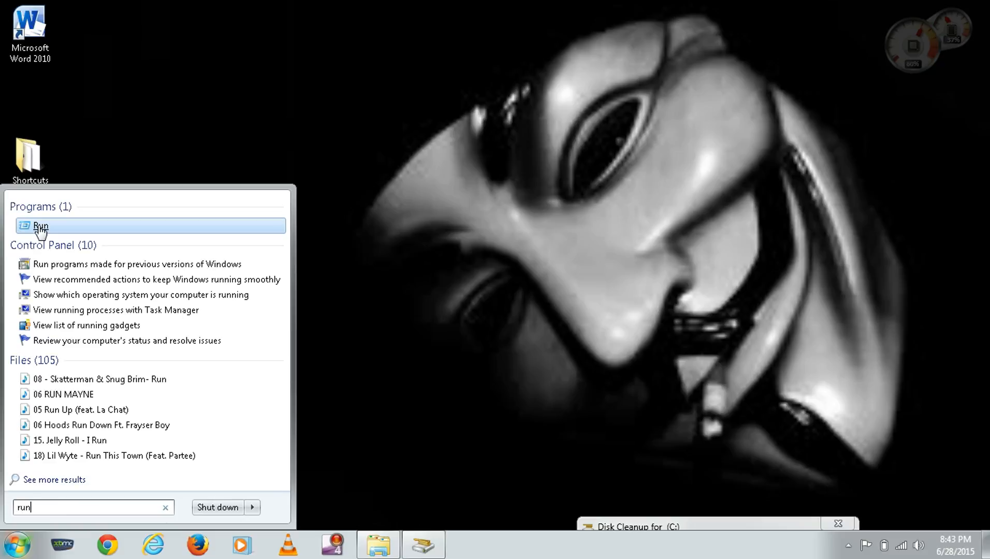
{"action": "left_click", "coordinate": [40, 228]}
{"action": "left_click_drag", "start_coordinate": [145, 384], "coordinate": [511, 236]}
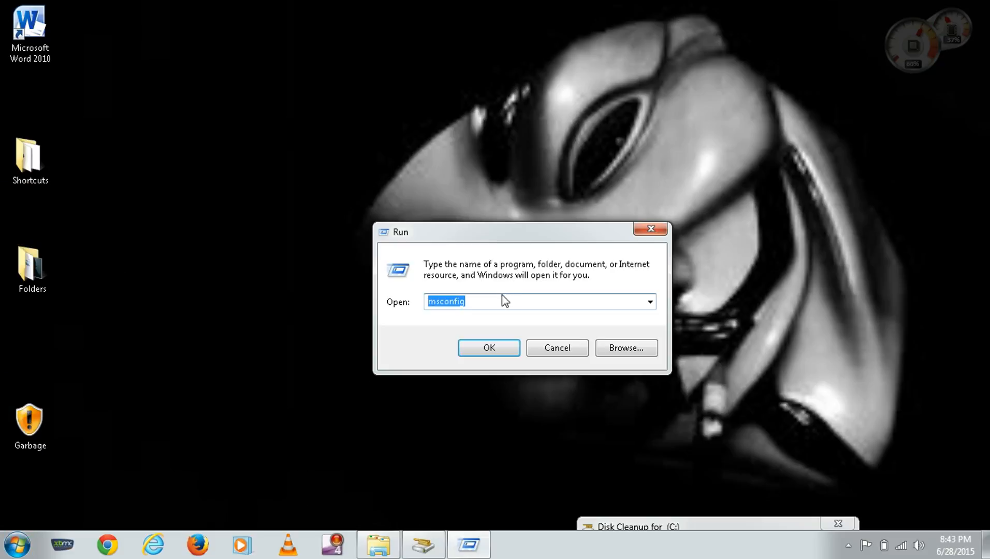
Step: Replace the existing Run command with %temp% and execute it to open the temporary files folder
{"action": "left_click", "coordinate": [505, 302]}
{"action": "key", "text": "BackSpace"}
{"action": "key", "text": "BackSpace"}
{"action": "key", "text": "BackSpace"}
{"action": "key", "text": "BackSpace"}
{"action": "key", "text": "BackSpace"}
{"action": "key", "text": "BackSpace"}
{"action": "key", "text": "BackSpace"}
{"action": "key", "text": "BackSpace"}
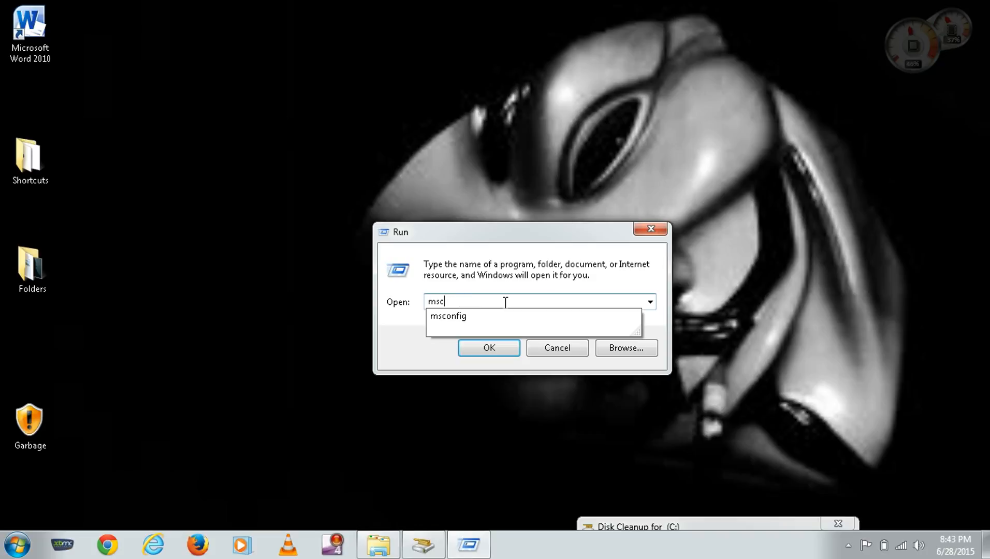
{"action": "type", "text": "%temp%"}
{"action": "left_click", "coordinate": [505, 302]}
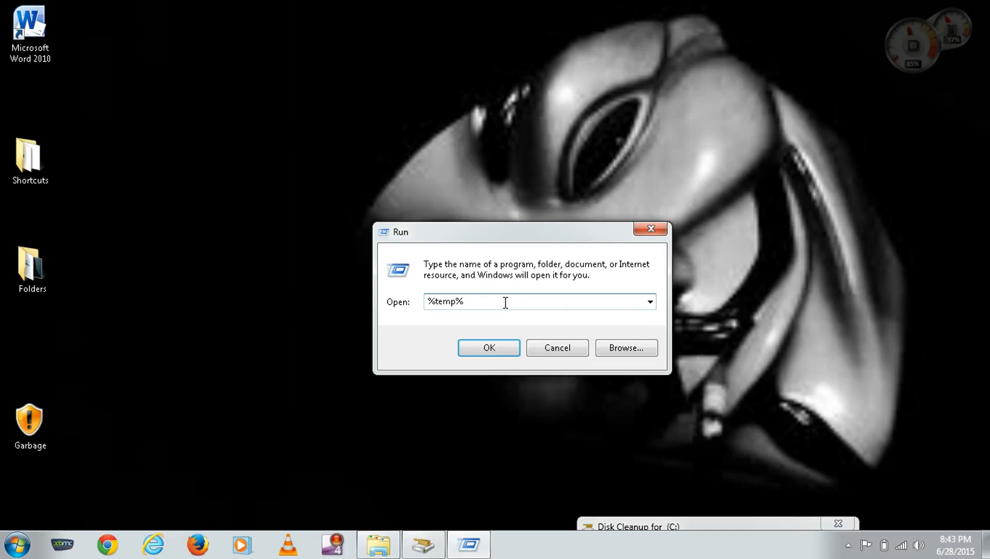
{"action": "left_click", "coordinate": [500, 350]}
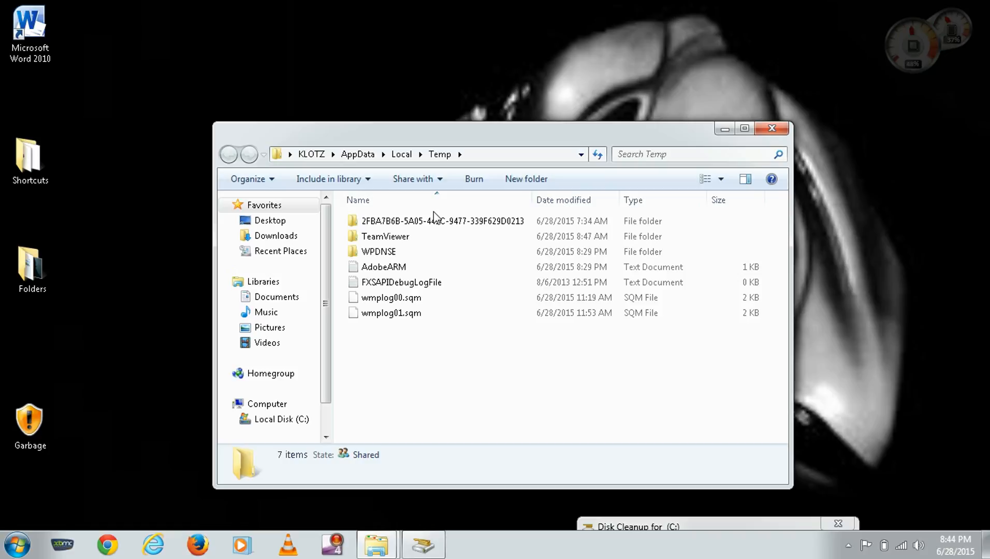
Step: Delete all items in the Temp folder to the Recycle Bin, skip FXSAPIDebugLogFile, and close the folder
{"action": "left_click_drag", "start_coordinate": [432, 213], "coordinate": [436, 397]}
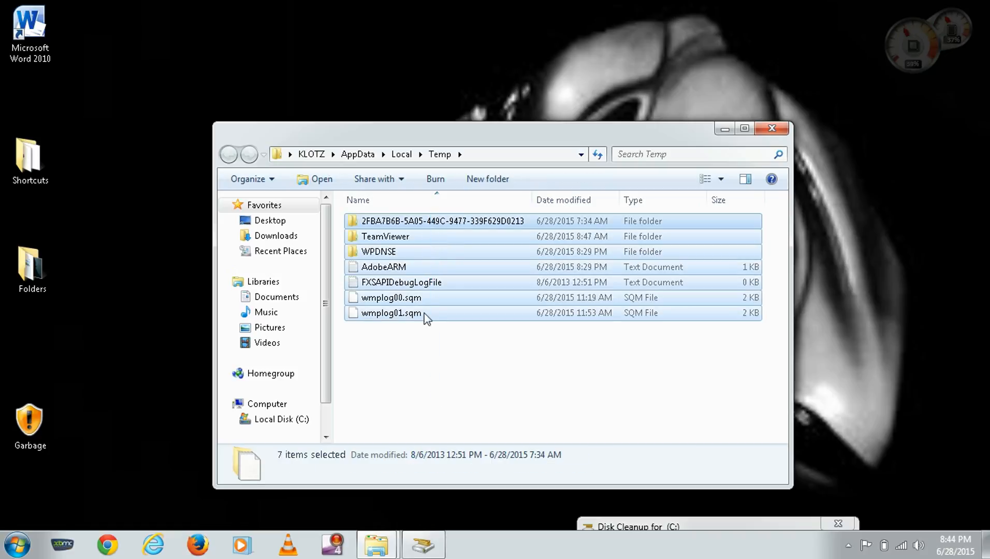
{"action": "right_click", "coordinate": [459, 283]}
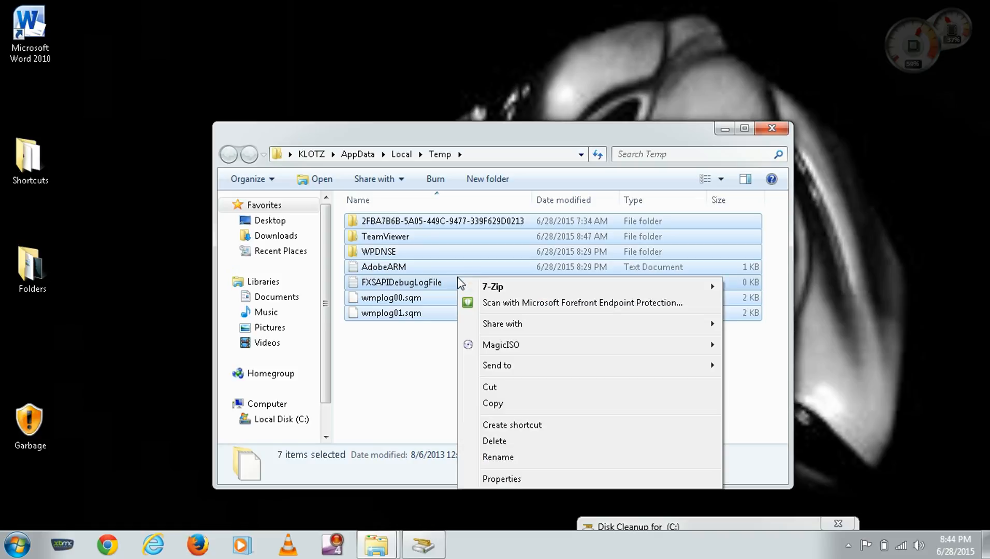
{"action": "left_click", "coordinate": [490, 443]}
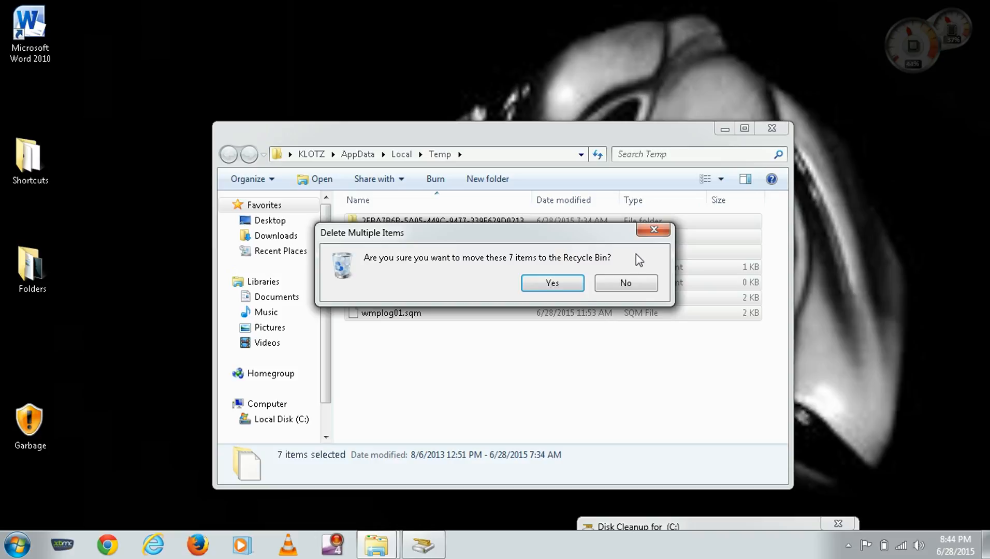
{"action": "left_click", "coordinate": [549, 282]}
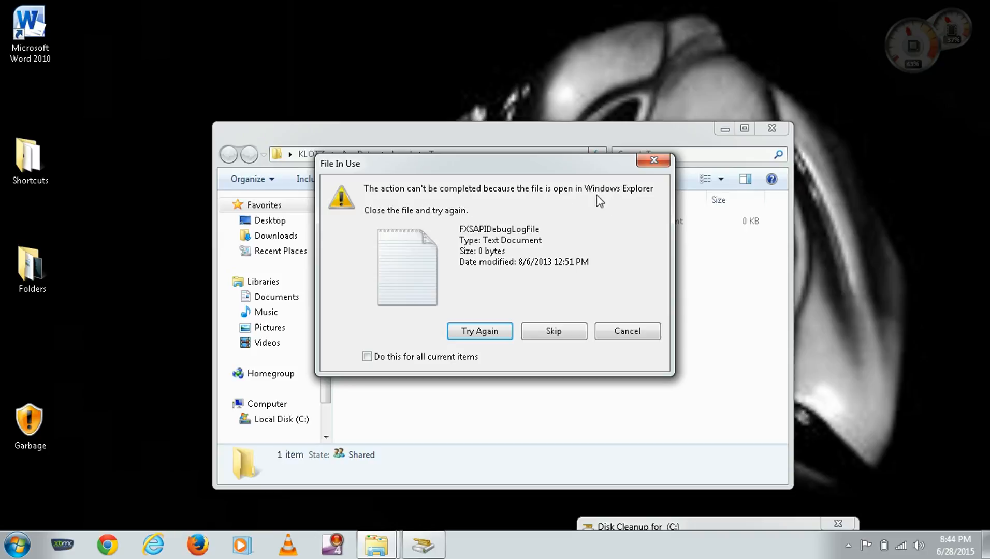
{"action": "left_click", "coordinate": [561, 331]}
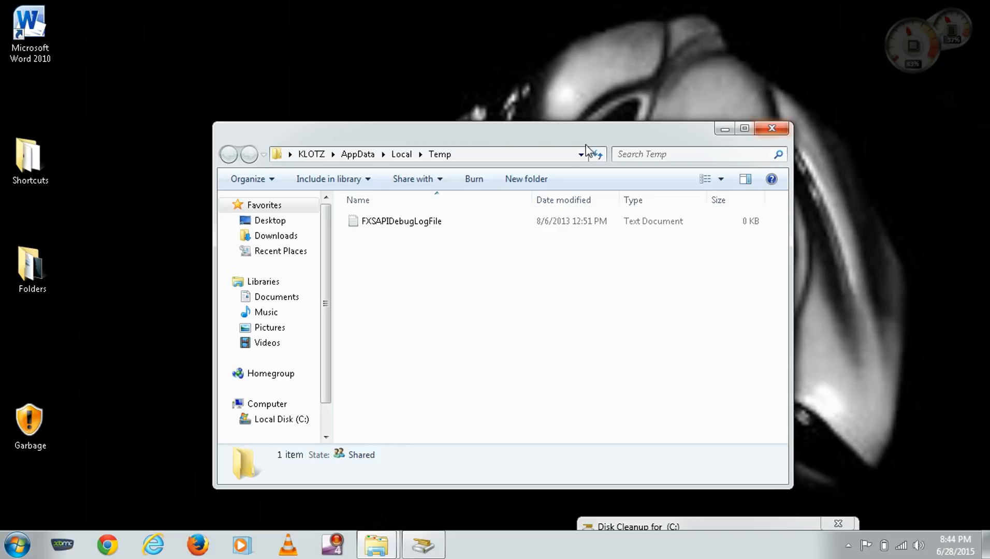
{"action": "left_click_drag", "start_coordinate": [523, 135], "coordinate": [500, 66]}
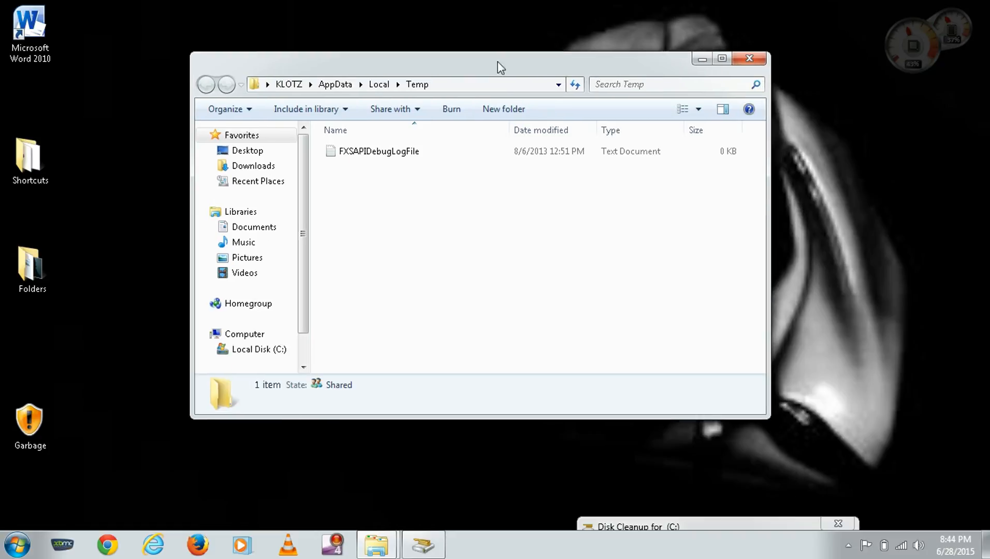
{"action": "left_click", "coordinate": [748, 60]}
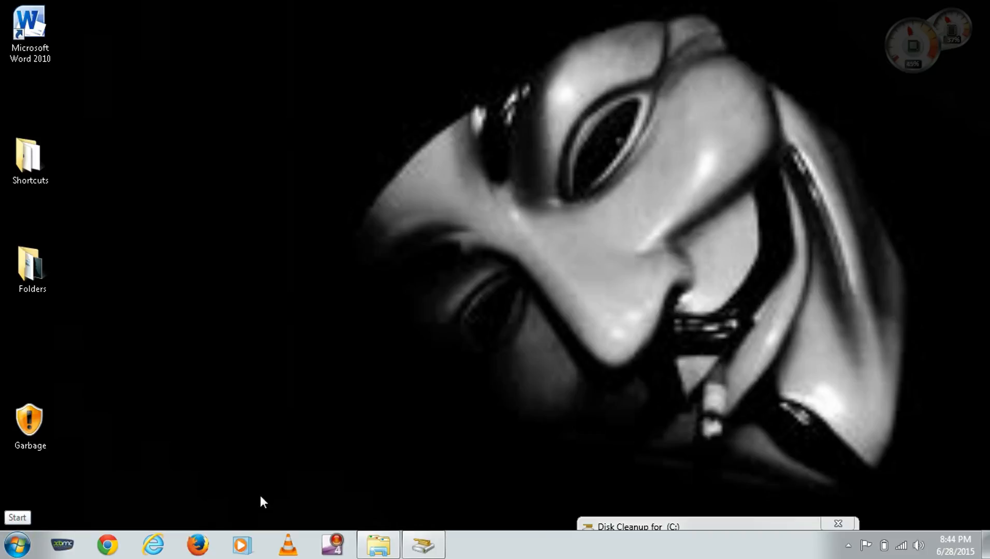
Step: View the properties of Local Disk (C:) to locate its Disk Cleanup option, and close them
{"action": "left_click_drag", "start_coordinate": [634, 527], "coordinate": [613, 112]}
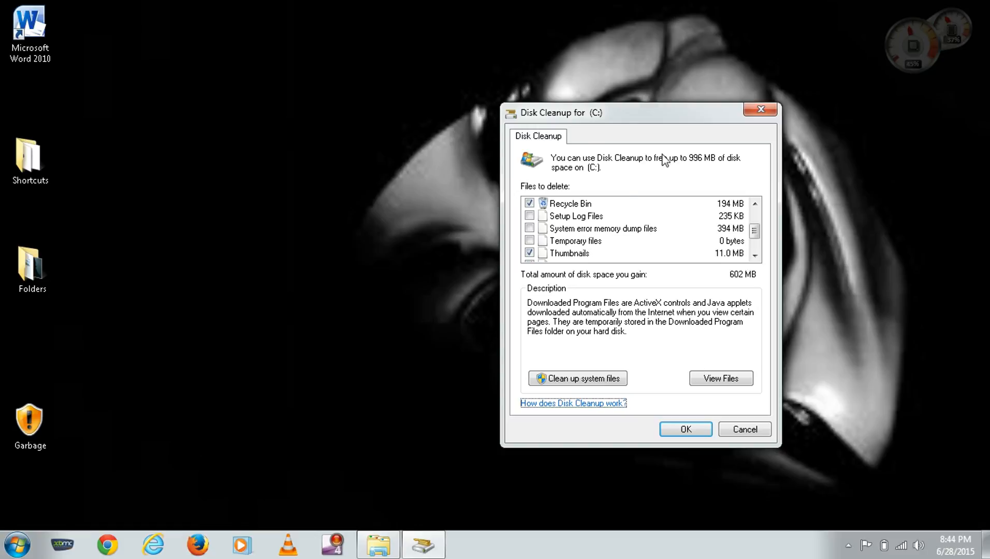
{"action": "left_click", "coordinate": [18, 545]}
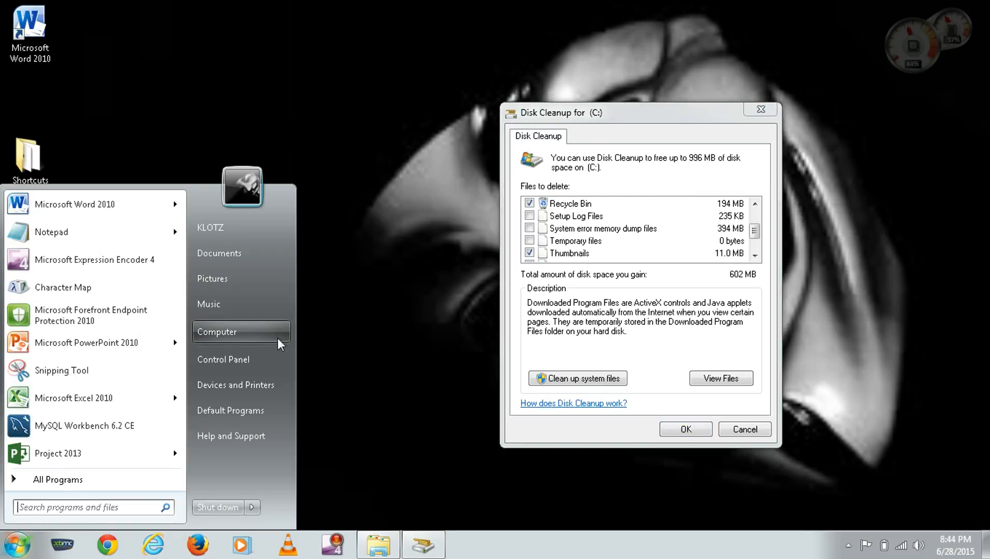
{"action": "left_click", "coordinate": [242, 330]}
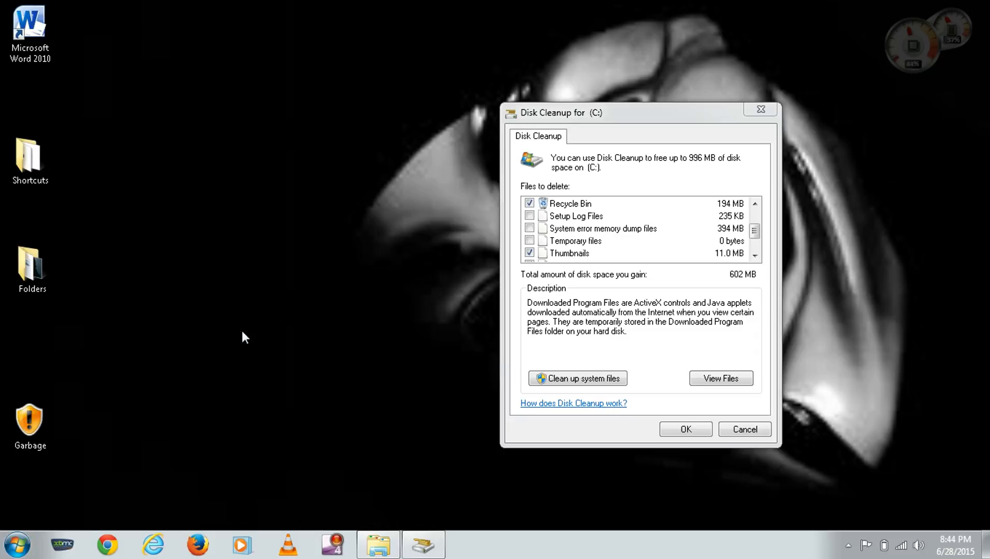
{"action": "left_click", "coordinate": [404, 155]}
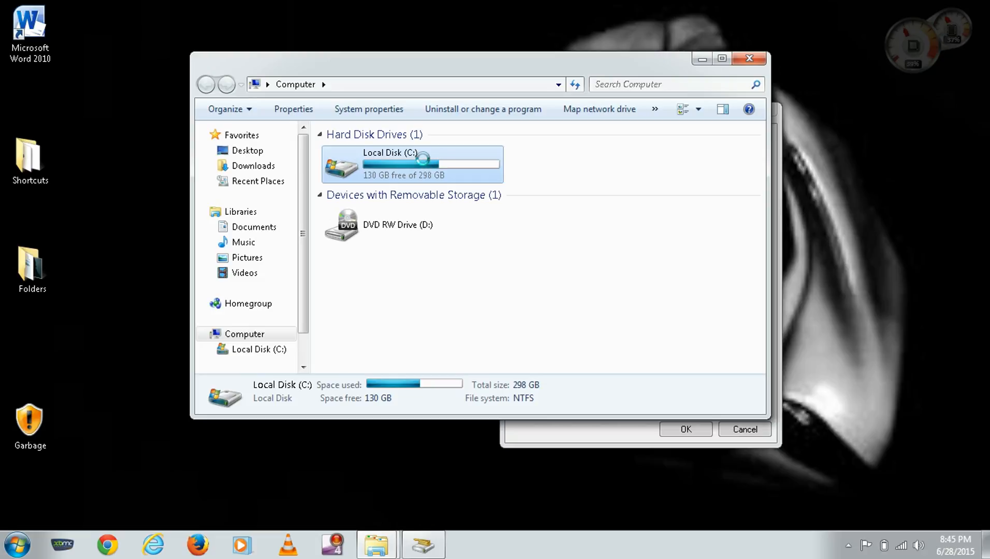
{"action": "right_click", "coordinate": [423, 158]}
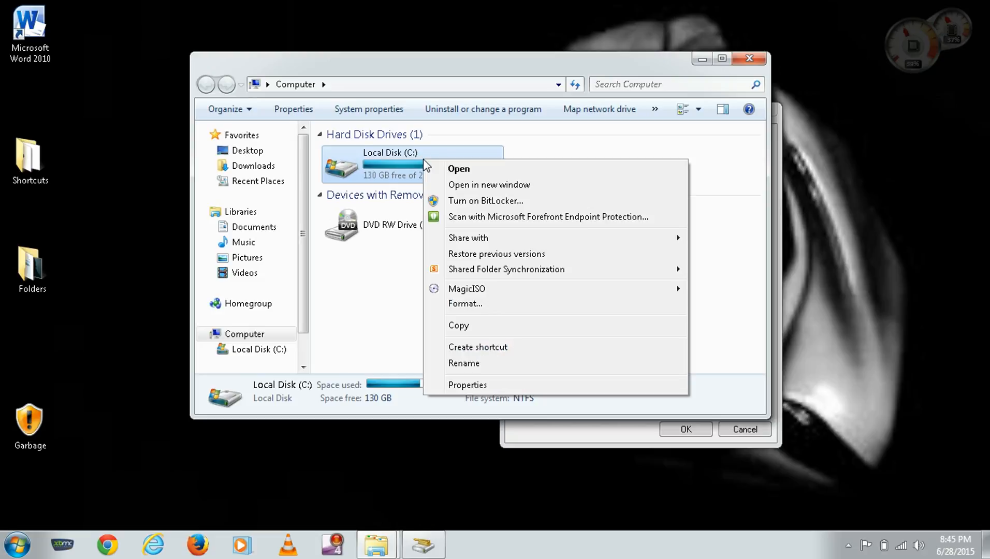
{"action": "left_click", "coordinate": [480, 385]}
{"action": "left_click_drag", "start_coordinate": [457, 65], "coordinate": [373, 63]}
{"action": "left_click", "coordinate": [670, 59]}
{"action": "left_click_drag", "start_coordinate": [570, 175], "coordinate": [478, 58]}
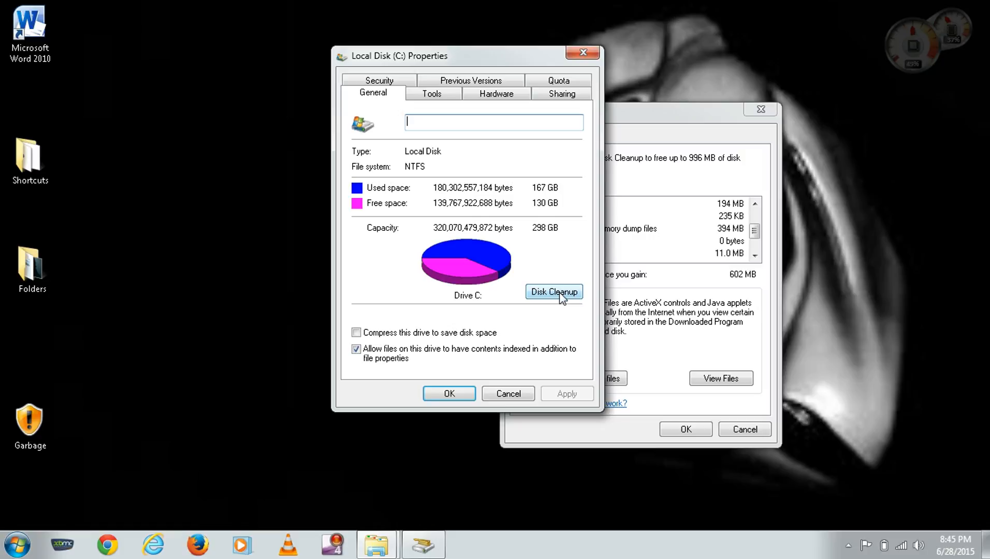
{"action": "left_click", "coordinate": [580, 50]}
Step: Review the files to delete on drive C: in Disk Cleanup and permanently delete the checked categories
{"action": "left_click_drag", "start_coordinate": [624, 109], "coordinate": [454, 74]}
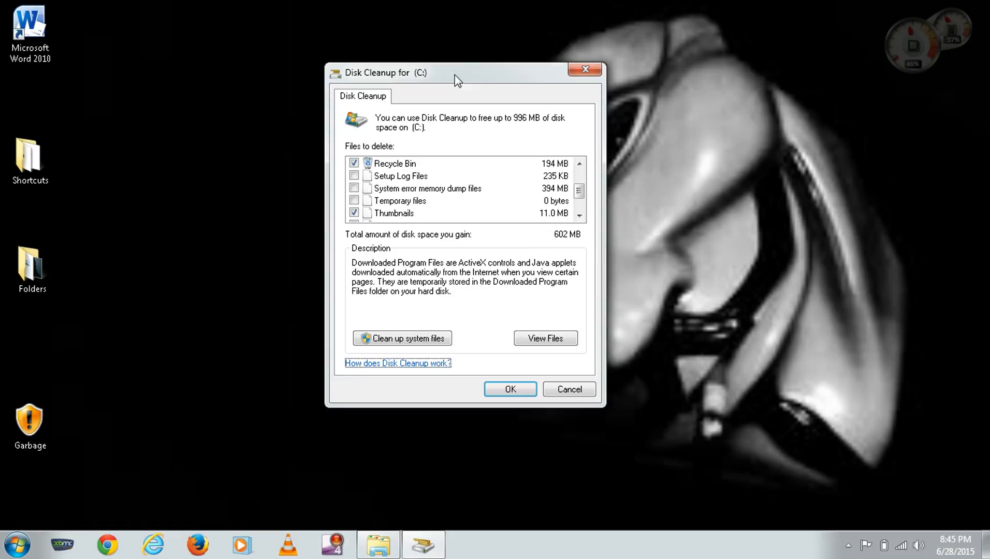
{"action": "left_click_drag", "start_coordinate": [581, 193], "coordinate": [581, 177]}
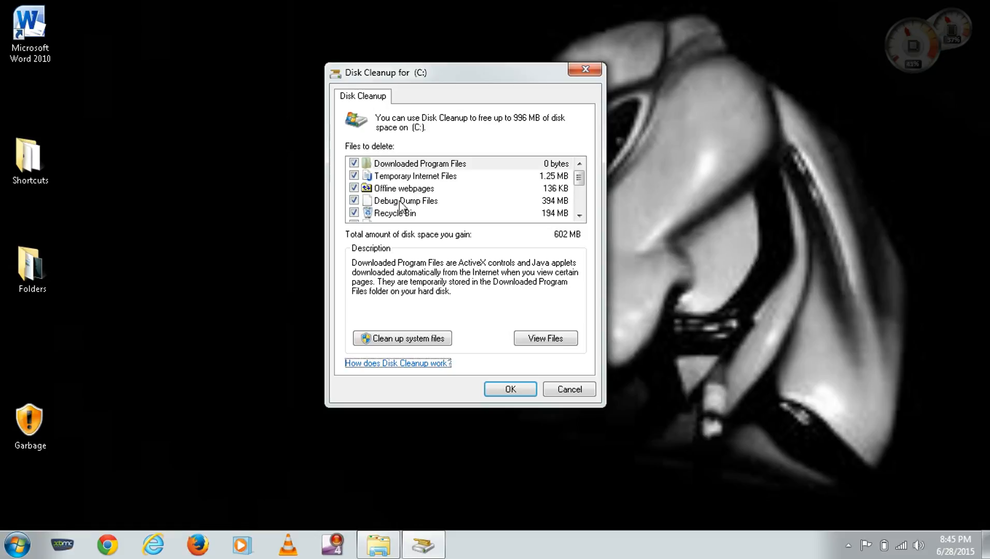
{"action": "left_click", "coordinate": [579, 215]}
{"action": "left_click", "coordinate": [579, 215]}
{"action": "left_click", "coordinate": [579, 215]}
{"action": "left_click", "coordinate": [578, 215]}
{"action": "left_click", "coordinate": [579, 215]}
{"action": "left_click", "coordinate": [579, 215]}
{"action": "left_click", "coordinate": [579, 215]}
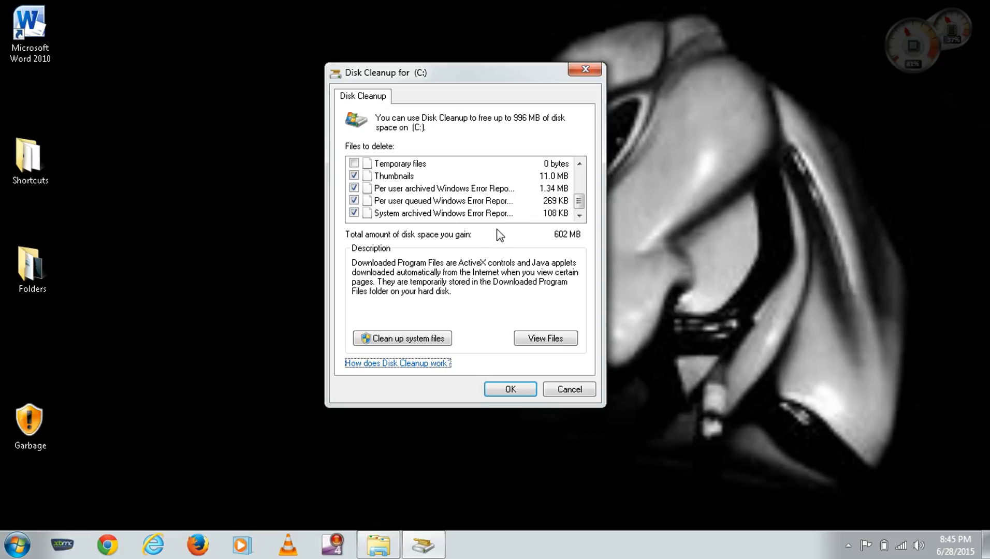
{"action": "left_click", "coordinate": [510, 389]}
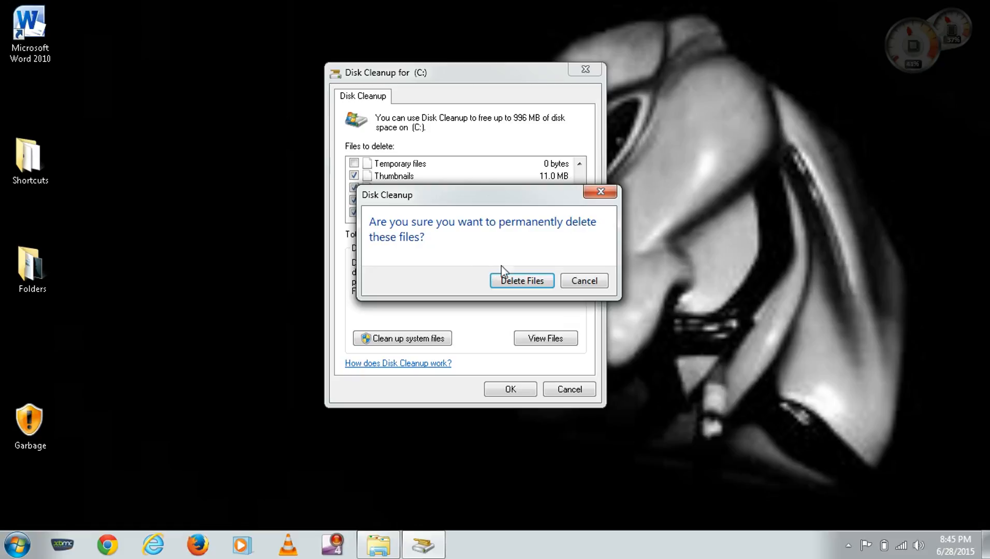
{"action": "left_click", "coordinate": [530, 283]}
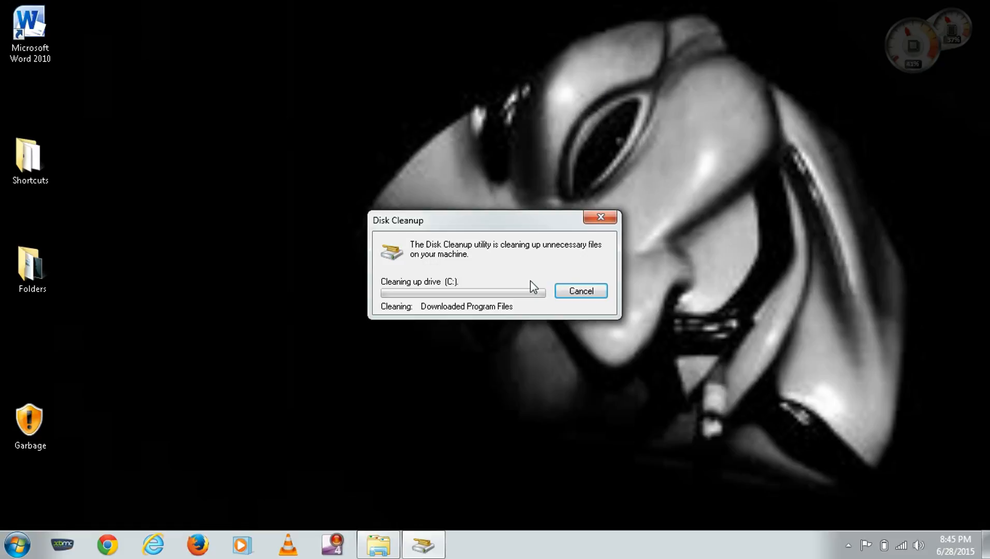
{"action": "left_click_drag", "start_coordinate": [486, 223], "coordinate": [712, 303]}
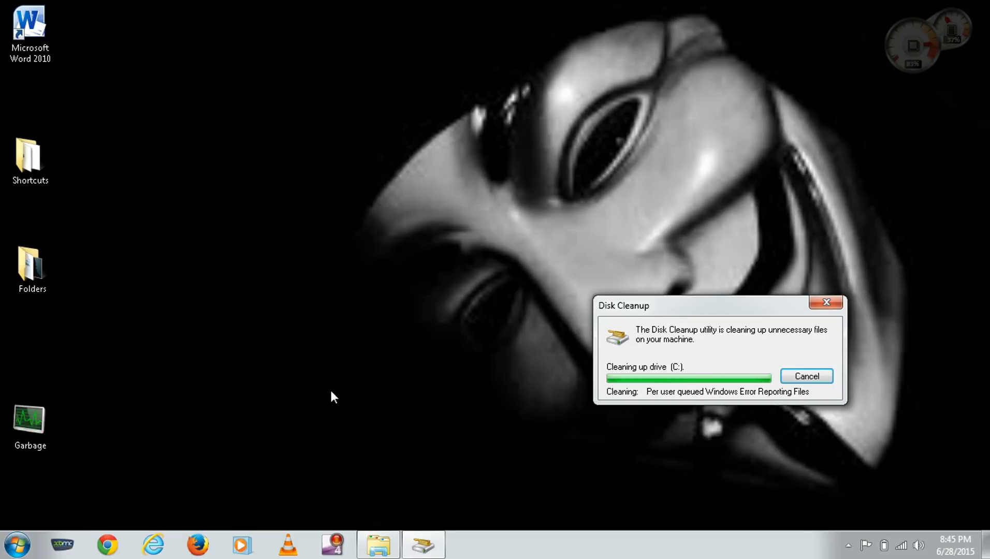
{"action": "left_click", "coordinate": [17, 551]}
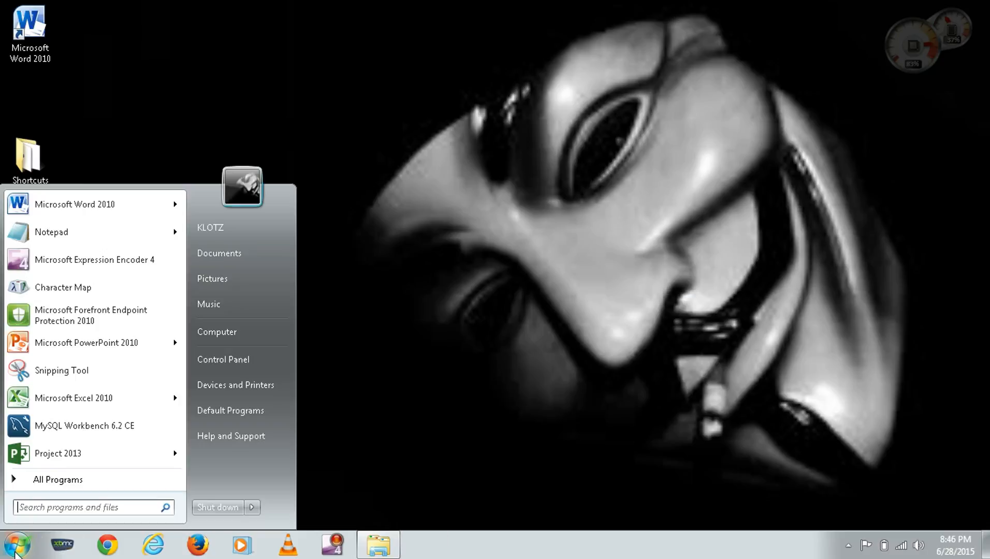
{"action": "left_click", "coordinate": [813, 273]}
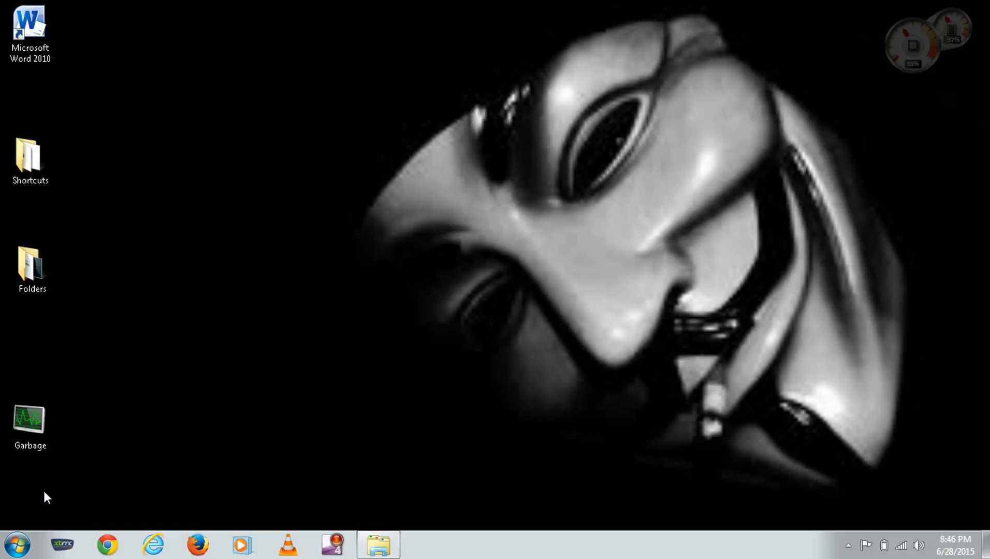
{"action": "left_click", "coordinate": [21, 546]}
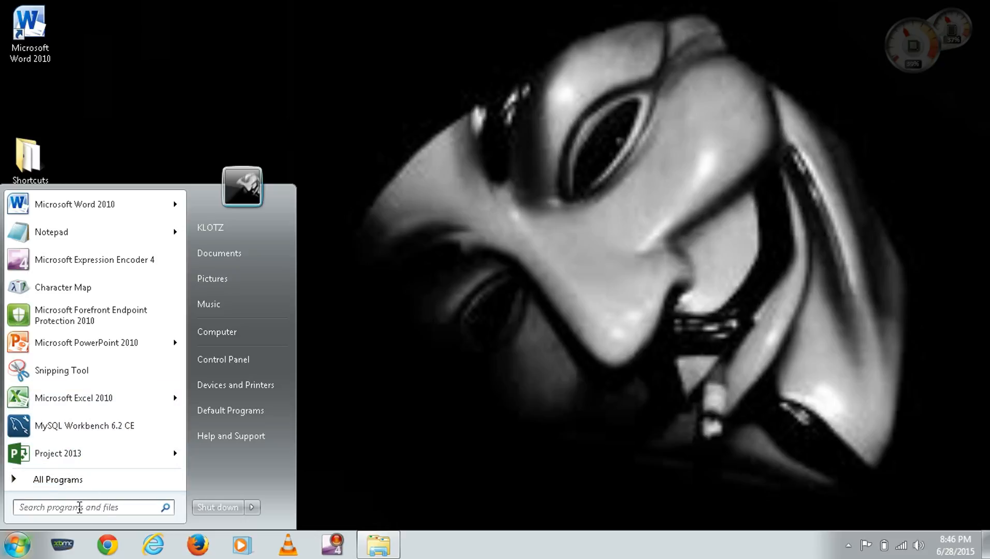
{"action": "left_click", "coordinate": [221, 331]}
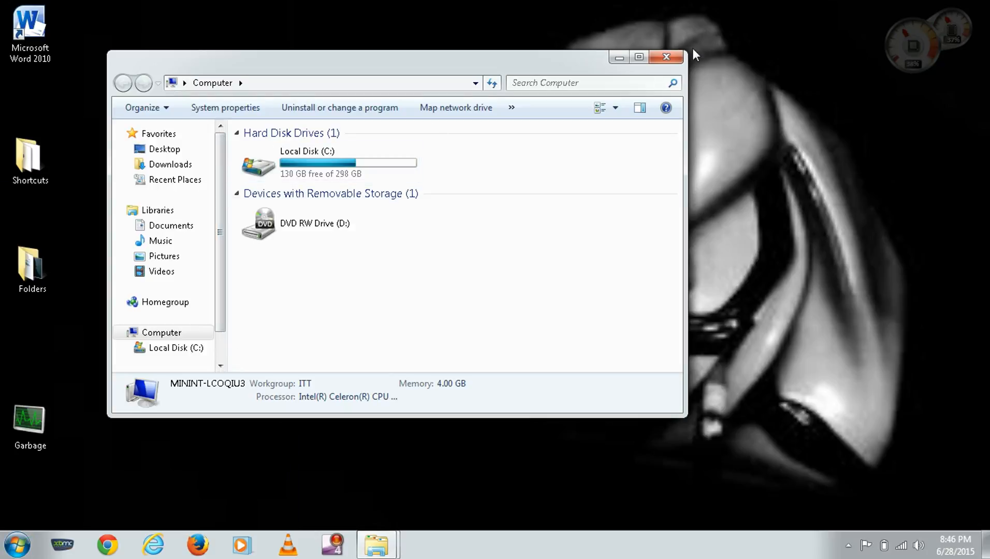
{"action": "left_click", "coordinate": [667, 57]}
Step: Open the computer's system information and bring up its advanced system settings
{"action": "left_click", "coordinate": [20, 545]}
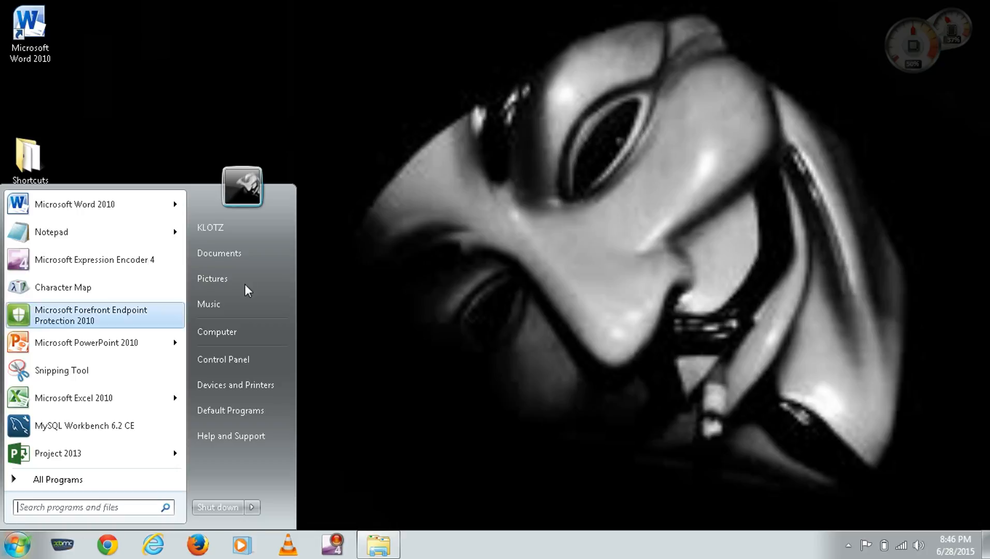
{"action": "right_click", "coordinate": [236, 331]}
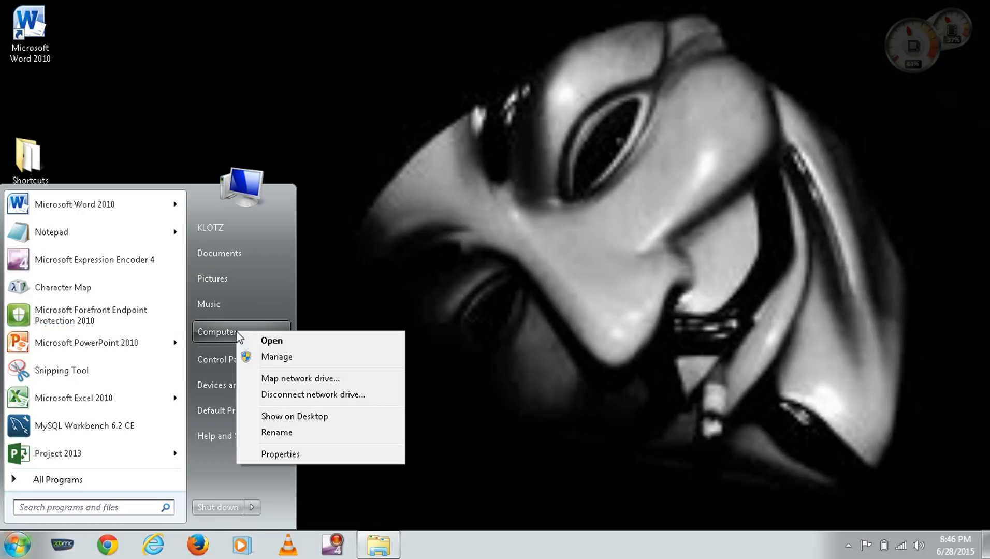
{"action": "left_click", "coordinate": [303, 455]}
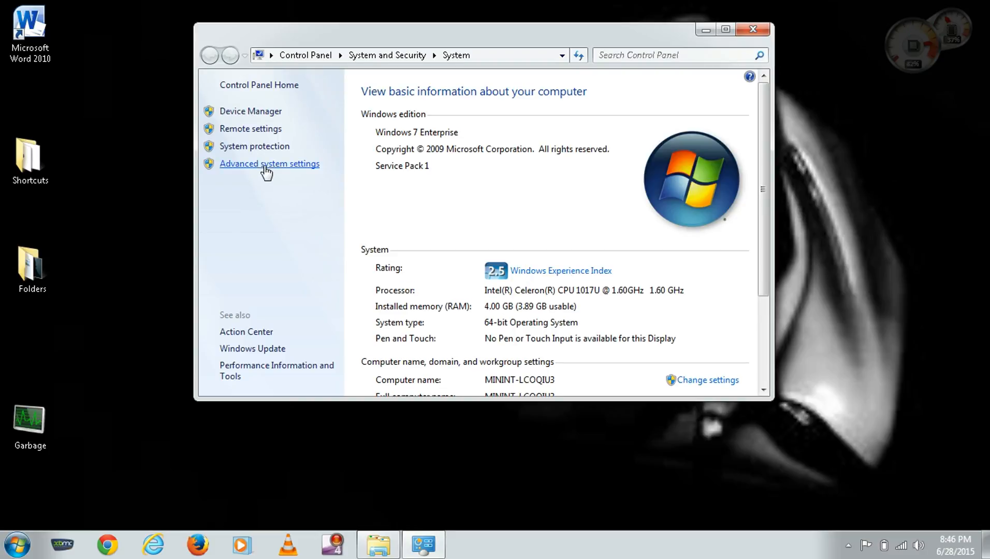
{"action": "left_click", "coordinate": [265, 167]}
{"action": "left_click_drag", "start_coordinate": [157, 49], "coordinate": [381, 70]}
Step: Look through the System Properties pages and open the Performance settings from the Advanced page
{"action": "left_click", "coordinate": [297, 87]}
{"action": "left_click", "coordinate": [352, 87]}
{"action": "left_click", "coordinate": [394, 87]}
{"action": "left_click", "coordinate": [444, 87]}
{"action": "left_click", "coordinate": [508, 87]}
{"action": "left_click", "coordinate": [400, 86]}
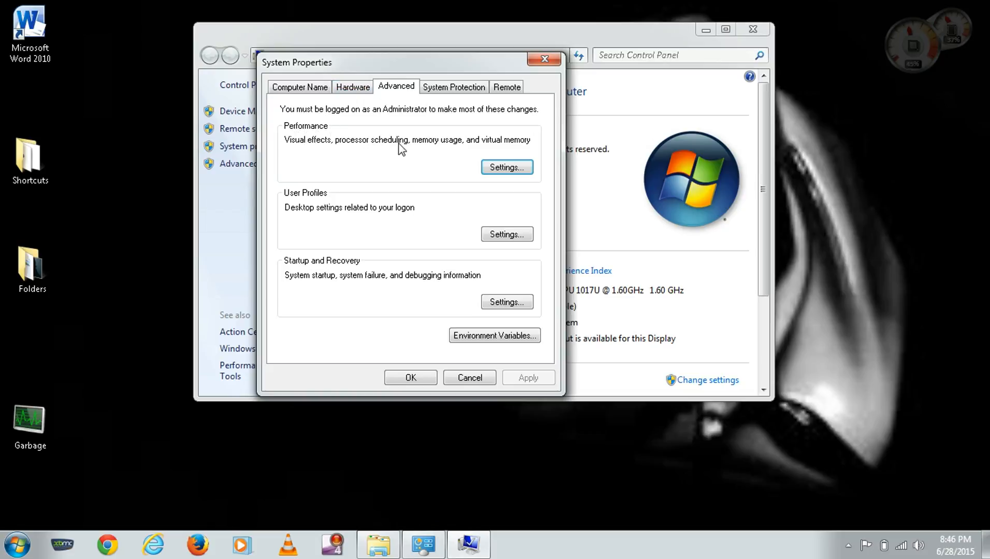
{"action": "left_click", "coordinate": [502, 169]}
{"action": "left_click_drag", "start_coordinate": [400, 116], "coordinate": [303, 49]}
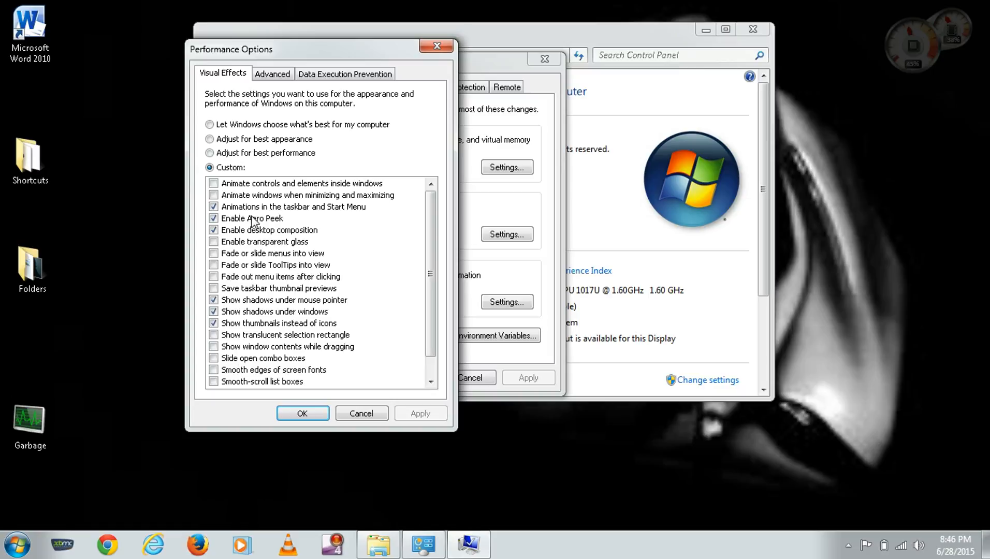
Step: Examine the full list of custom visual effects to see which are enabled and which are disabled
{"action": "mouse_move", "coordinate": [429, 214]}
{"action": "left_mouse_down"}
{"action": "mouse_move", "coordinate": [430, 236]}
{"action": "mouse_move", "coordinate": [441, 218]}
{"action": "left_mouse_up"}
{"action": "left_click_drag", "start_coordinate": [432, 247], "coordinate": [433, 338]}
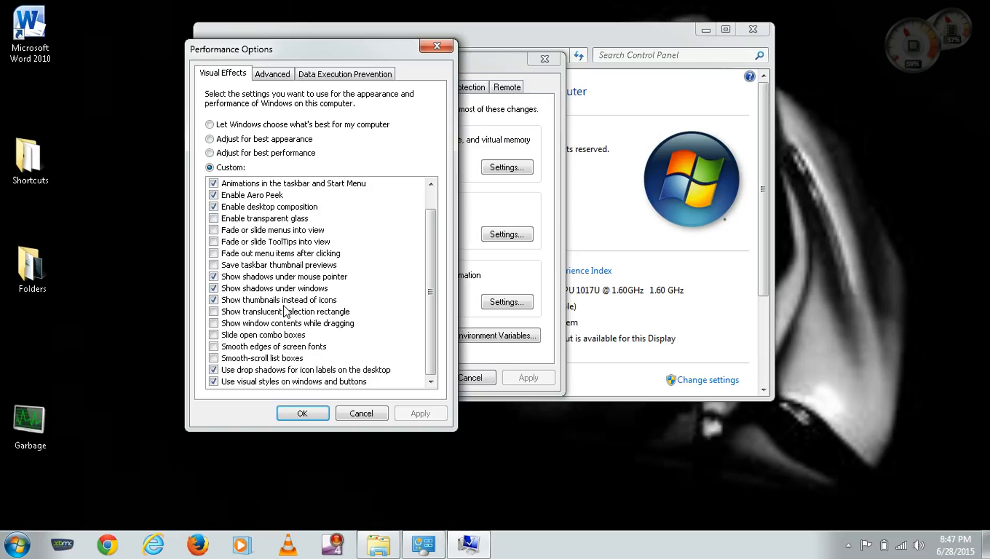
{"action": "left_click_drag", "start_coordinate": [431, 288], "coordinate": [431, 274]}
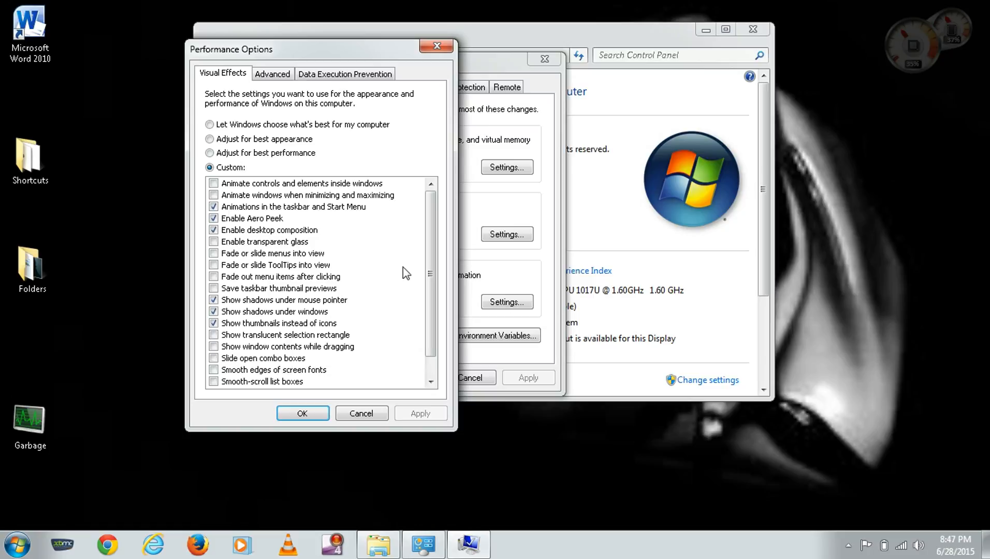
{"action": "scroll", "coordinate": [433, 281], "scroll_direction": "down", "scroll_amount": 1}
{"action": "scroll", "coordinate": [434, 281], "scroll_direction": "down", "scroll_amount": 1}
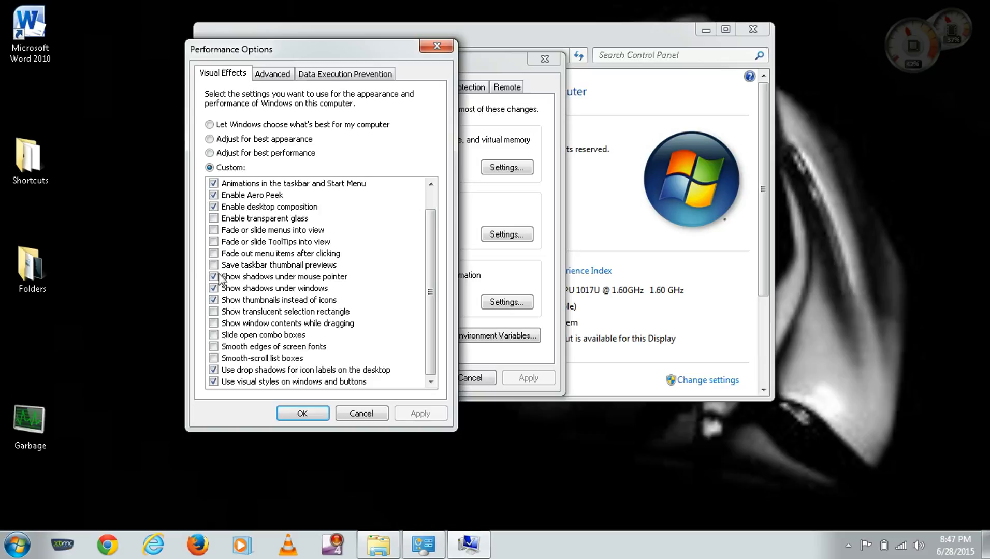
{"action": "left_click_drag", "start_coordinate": [430, 296], "coordinate": [428, 324]}
Step: Open the Sample Pictures folder in the Pictures library
{"action": "left_click", "coordinate": [8, 553]}
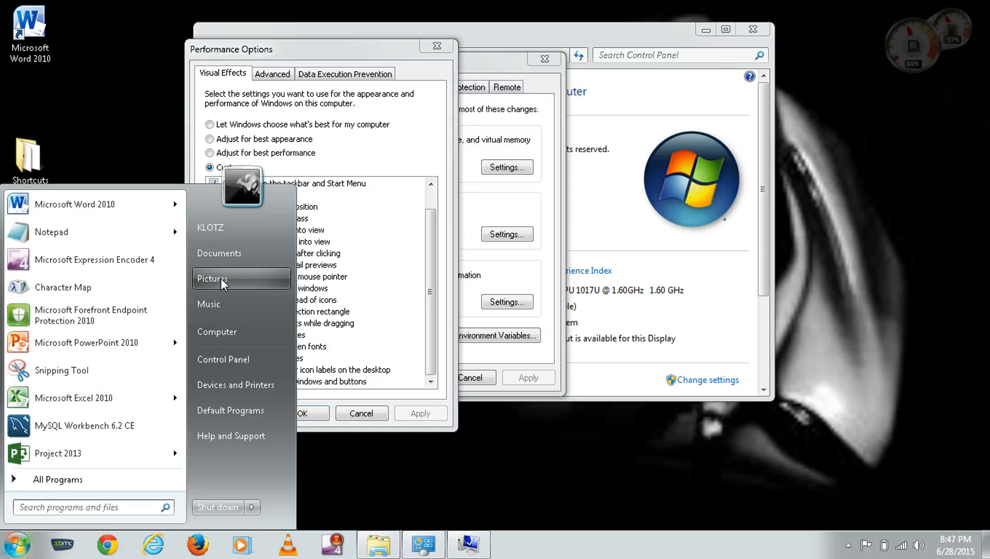
{"action": "left_click", "coordinate": [221, 215]}
{"action": "double_click", "coordinate": [268, 202]}
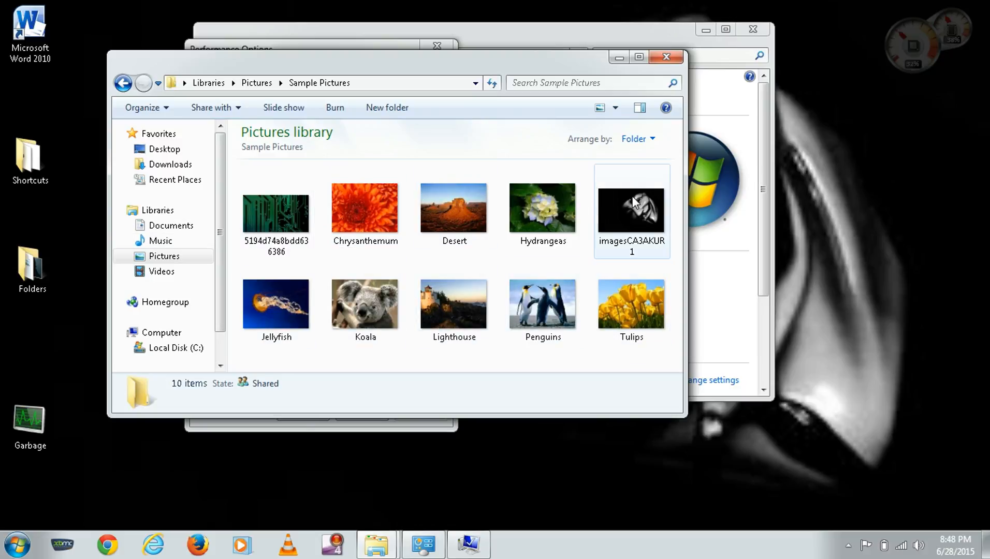
Step: Compare the sample pictures in Small Icons and List views, return to the large thumbnail view, and close the folder
{"action": "left_click", "coordinate": [616, 108]}
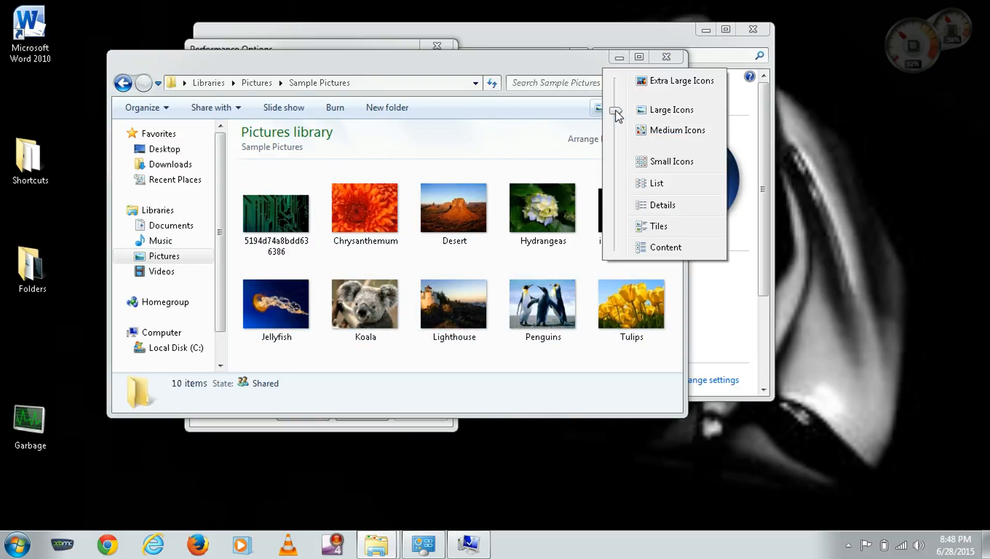
{"action": "left_click", "coordinate": [625, 184]}
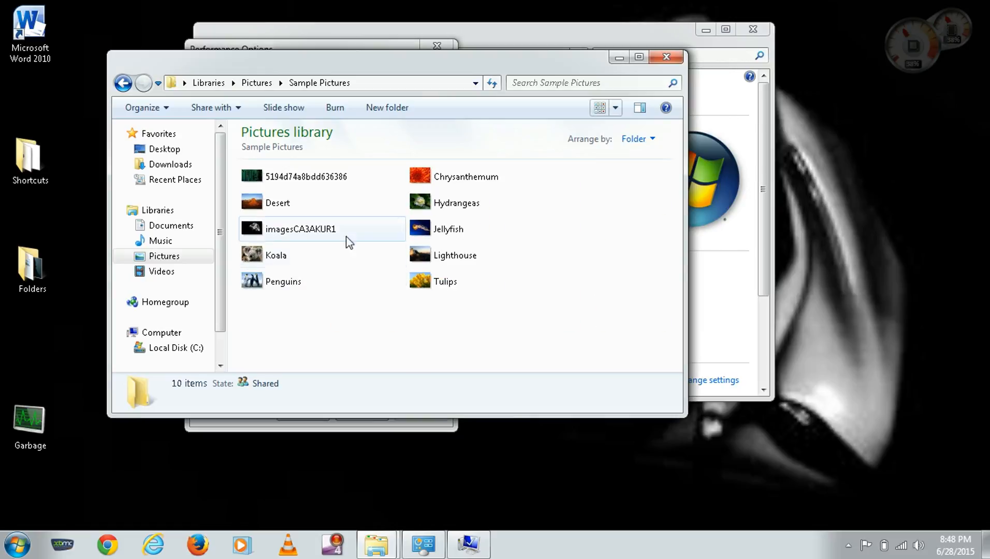
{"action": "left_click", "coordinate": [615, 108]}
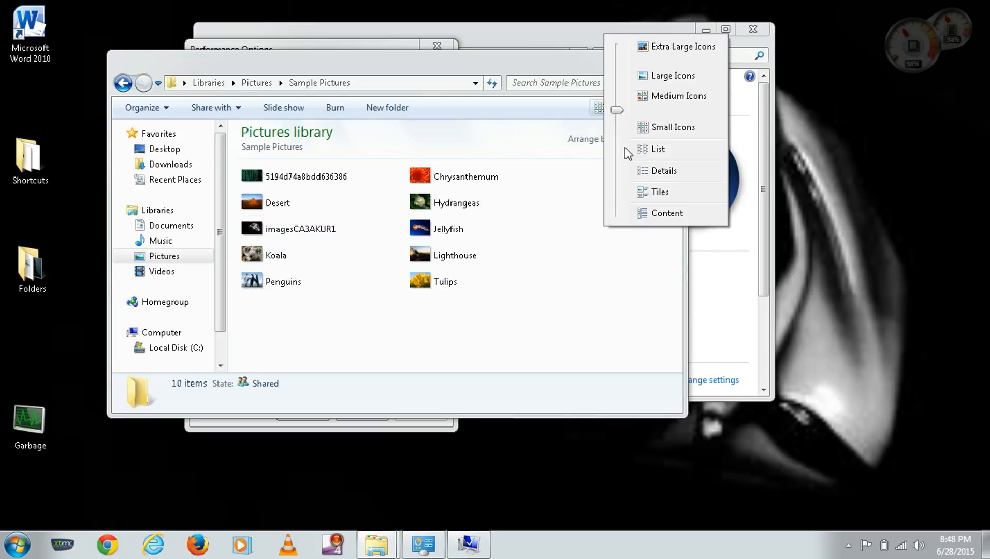
{"action": "left_click", "coordinate": [625, 176]}
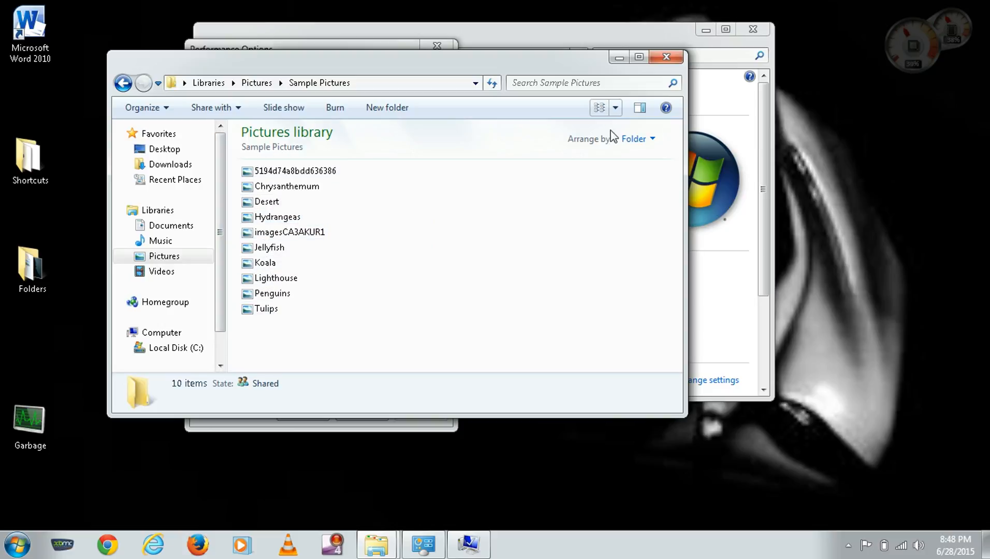
{"action": "left_click", "coordinate": [615, 107]}
{"action": "left_click", "coordinate": [639, 45]}
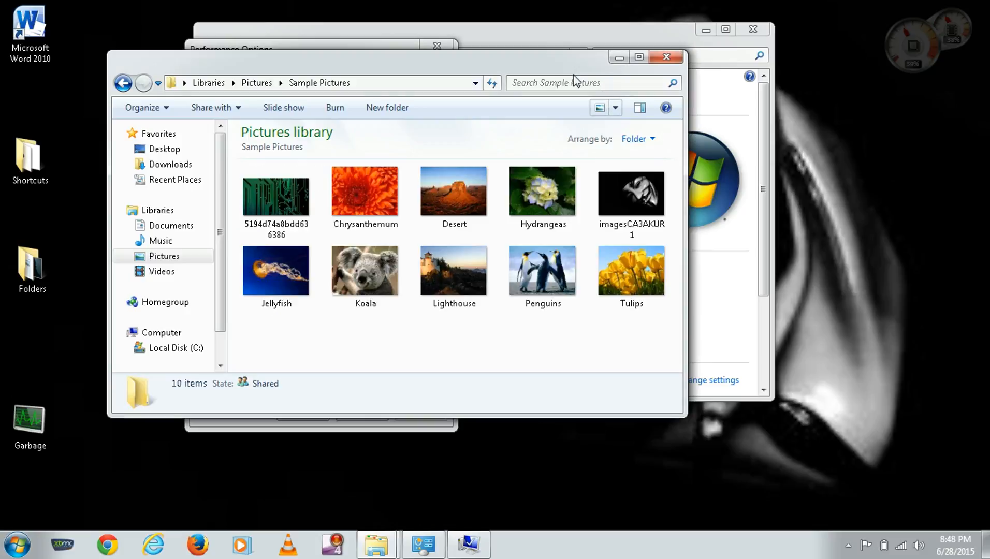
{"action": "left_click", "coordinate": [667, 57]}
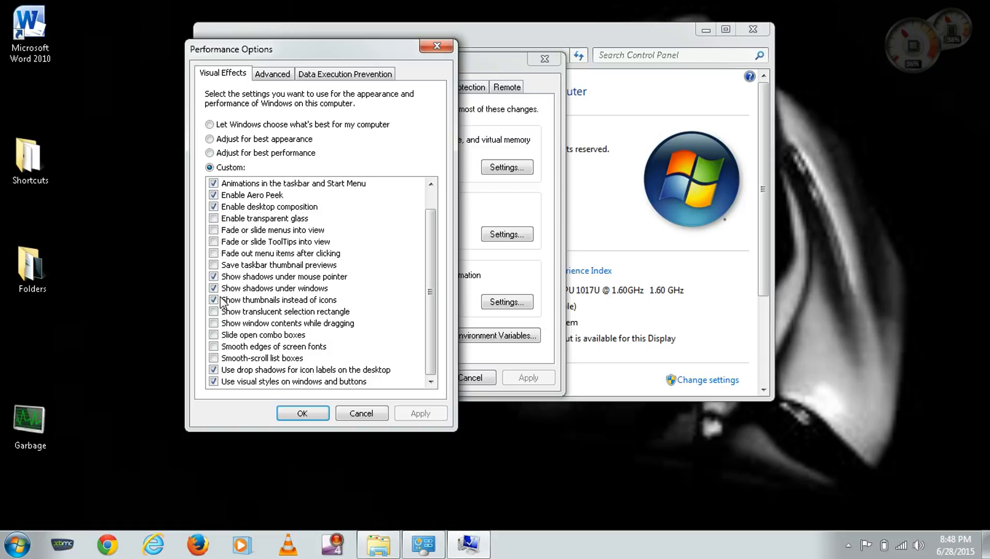
Step: Accept the Performance Options and System Properties settings, and close the system information window
{"action": "left_click", "coordinate": [302, 413]}
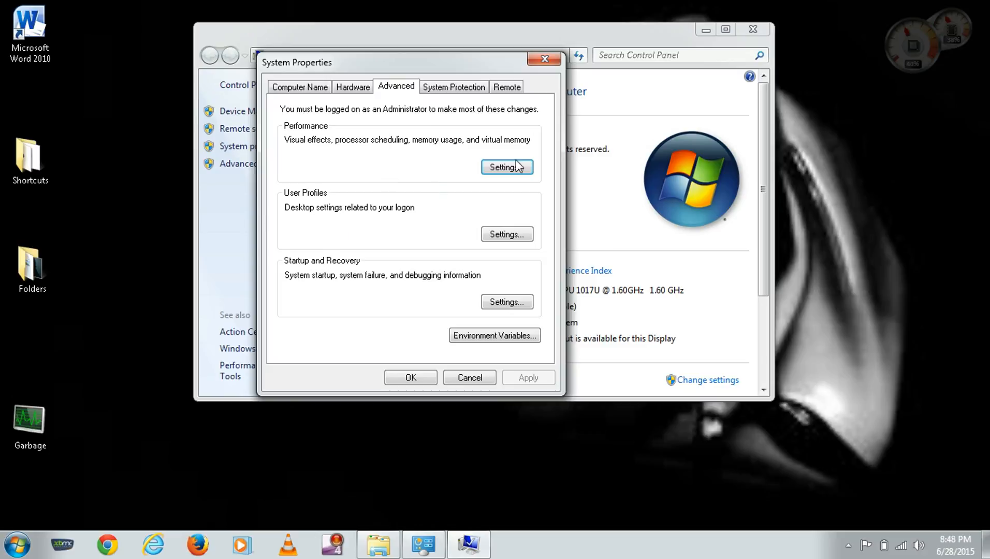
{"action": "left_click", "coordinate": [410, 378]}
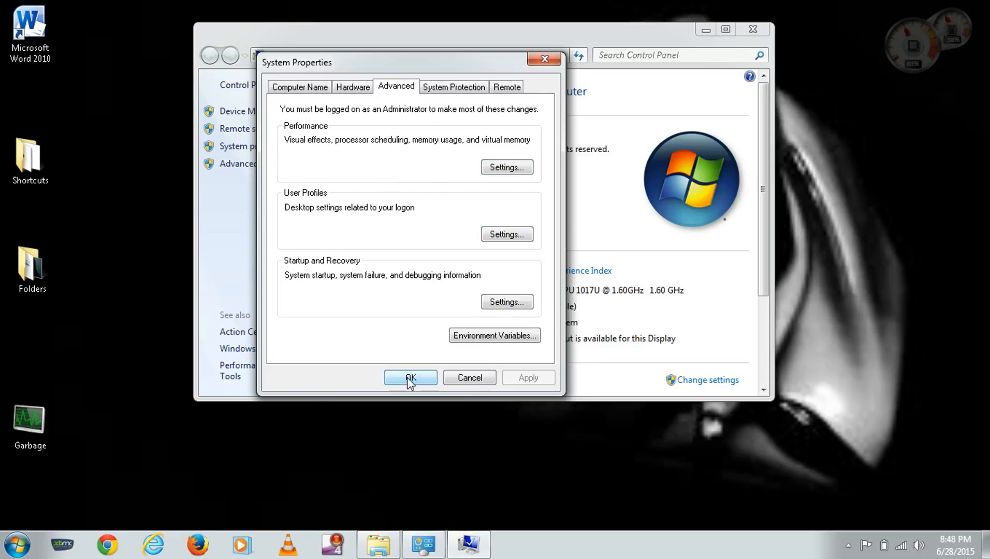
{"action": "left_click", "coordinate": [755, 27]}
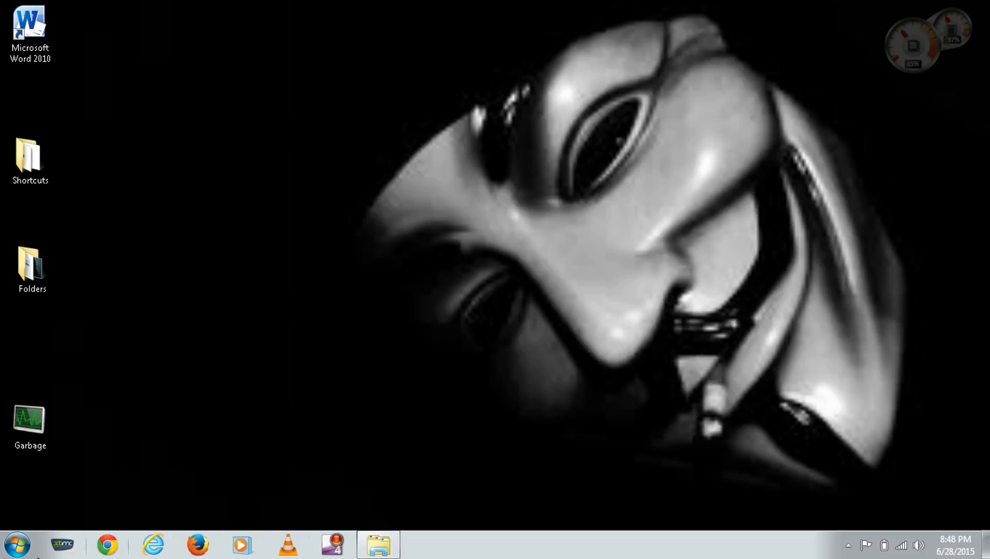
Step: Find and open the Run dialog, and move it to the middle of the desktop
{"action": "left_click", "coordinate": [18, 549]}
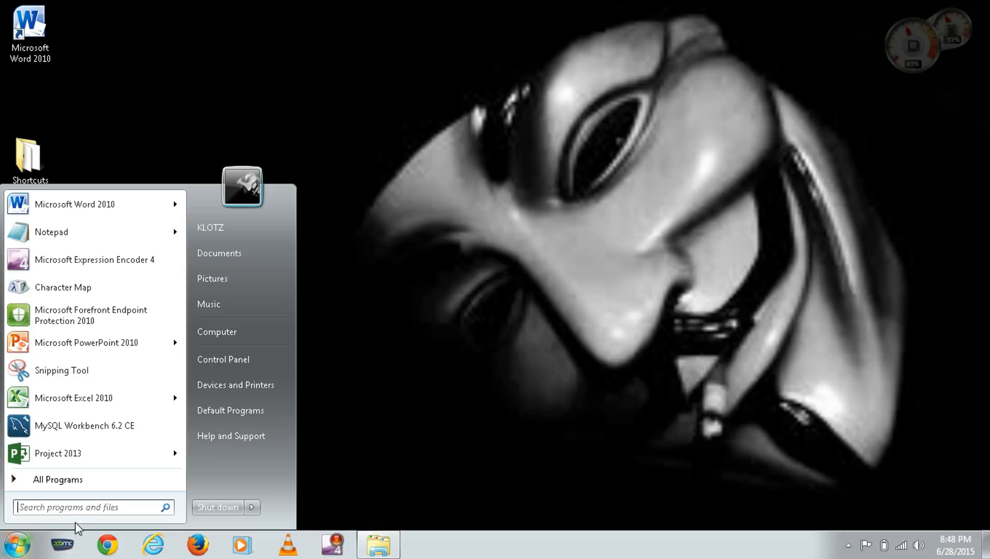
{"action": "left_click", "coordinate": [80, 508]}
{"action": "type", "text": "run"}
{"action": "key", "text": "Return"}
{"action": "left_click_drag", "start_coordinate": [157, 382], "coordinate": [417, 248]}
{"action": "left_click", "coordinate": [392, 321]}
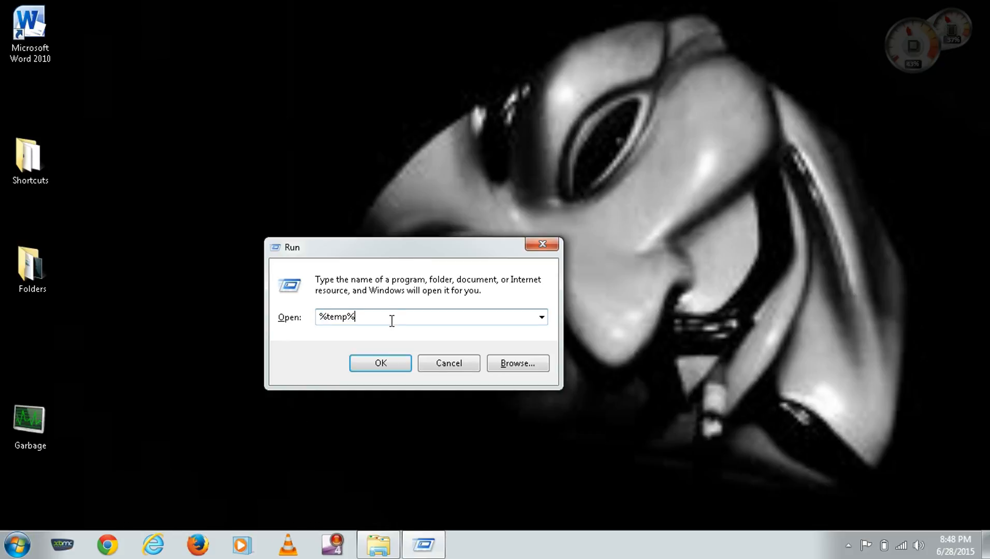
Step: Replace the existing Run command with msconfig and launch System Configuration
{"action": "key", "text": "BackSpace"}
{"action": "key", "text": "BackSpace"}
{"action": "key", "text": "BackSpace"}
{"action": "key", "text": "BackSpace"}
{"action": "key", "text": "BackSpace"}
{"action": "key", "text": "BackSpace"}
{"action": "type", "text": "m"}
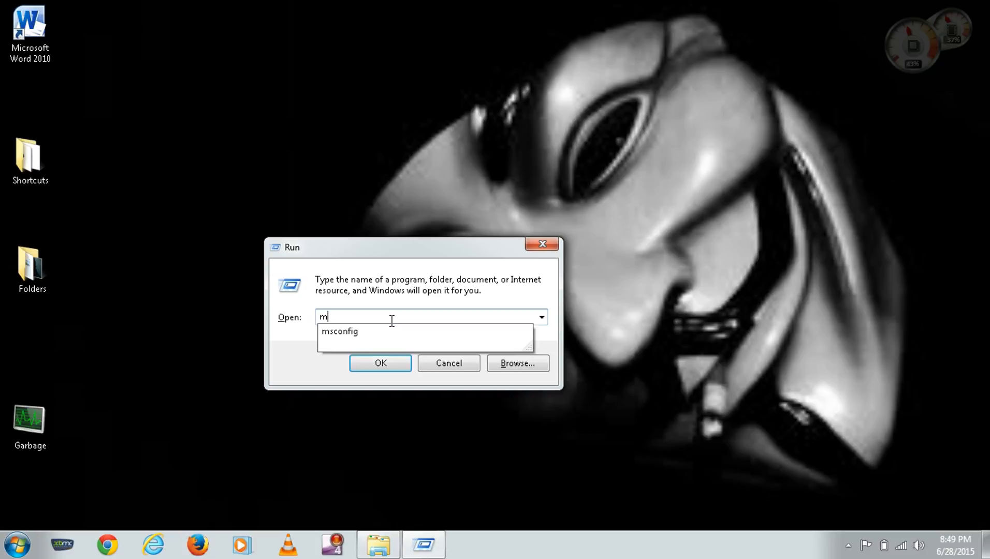
{"action": "type", "text": "sconfig"}
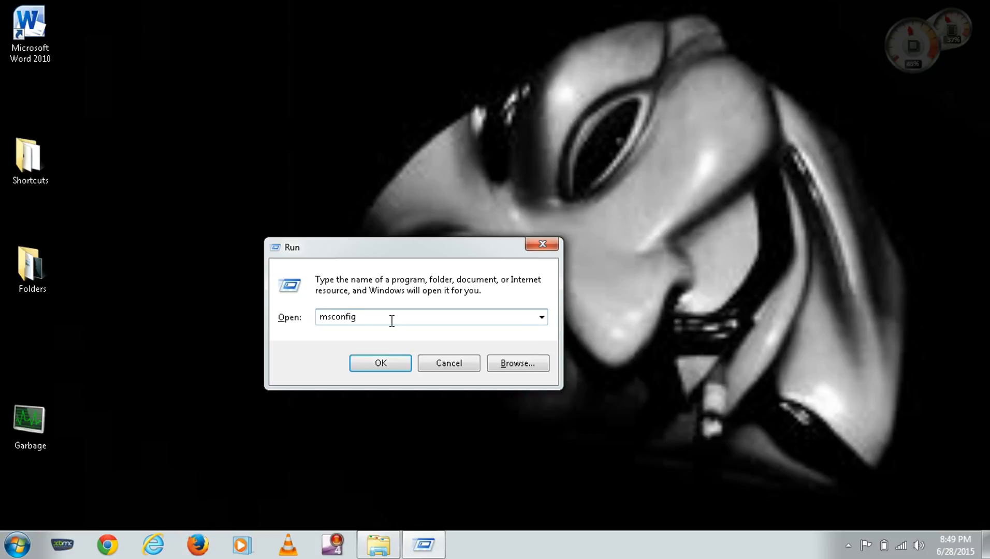
{"action": "key", "text": "Return"}
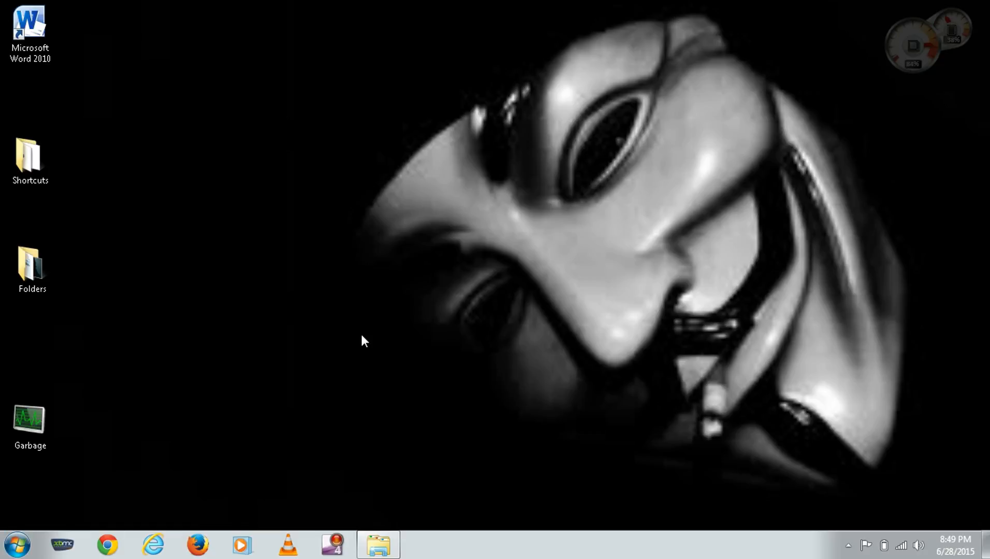
{"action": "left_click", "coordinate": [17, 544]}
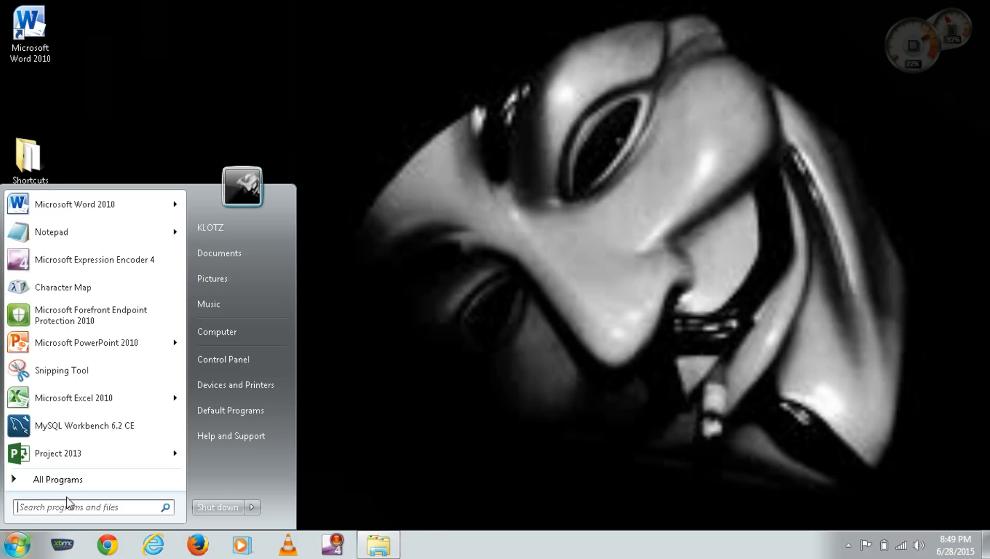
{"action": "left_click", "coordinate": [236, 122]}
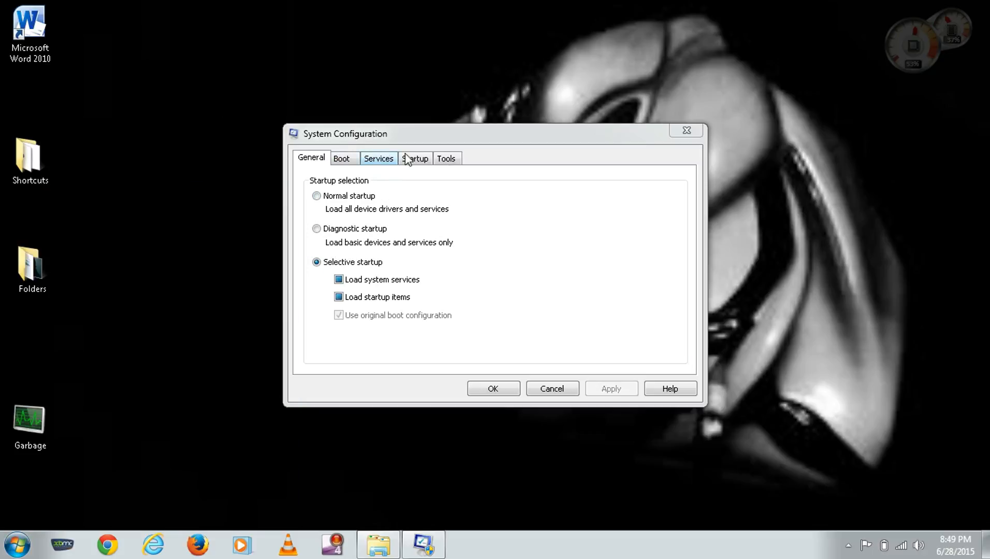
Step: Look through the General, Boot, Tools and Services pages of System Configuration, ending on the Startup page
{"action": "left_click", "coordinate": [417, 159]}
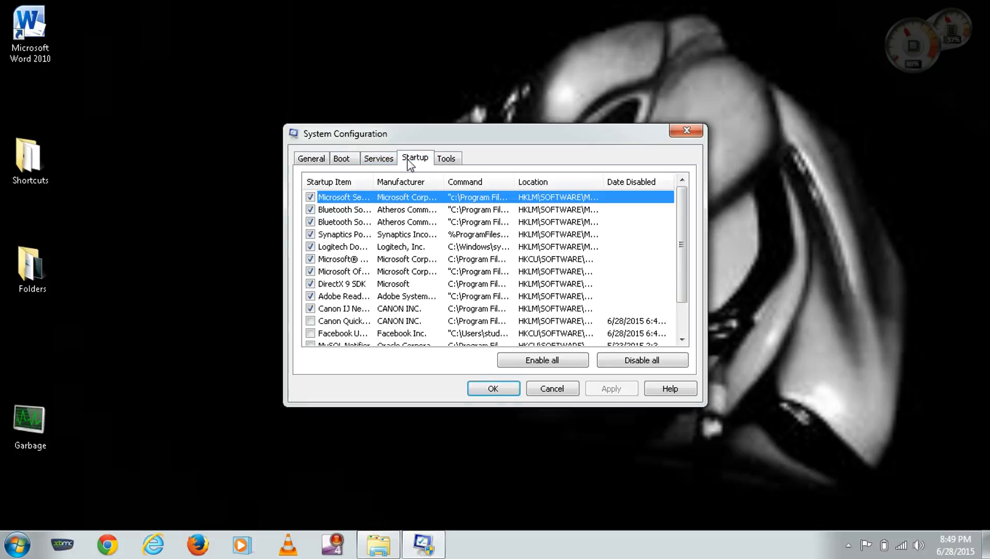
{"action": "left_click", "coordinate": [315, 158]}
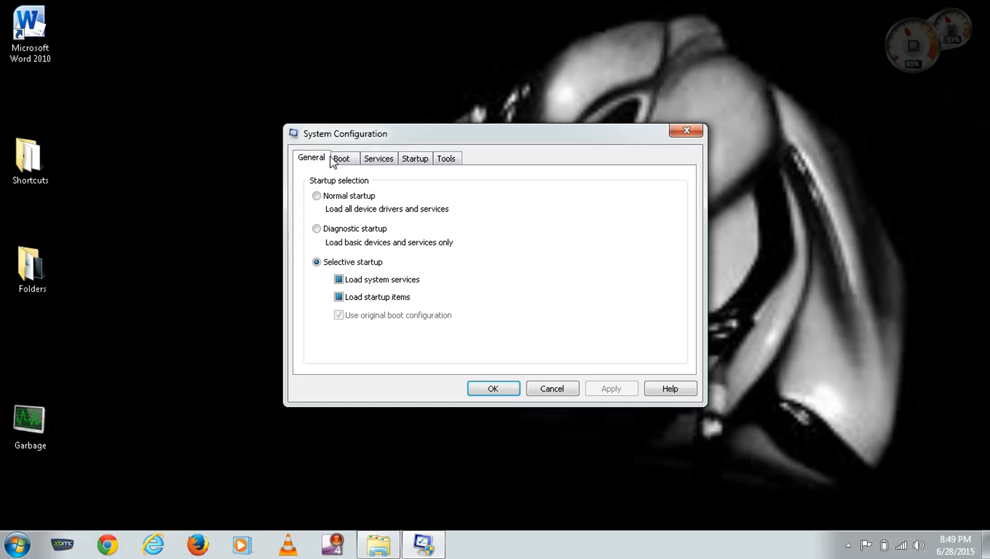
{"action": "left_click", "coordinate": [340, 160]}
{"action": "left_click", "coordinate": [448, 161]}
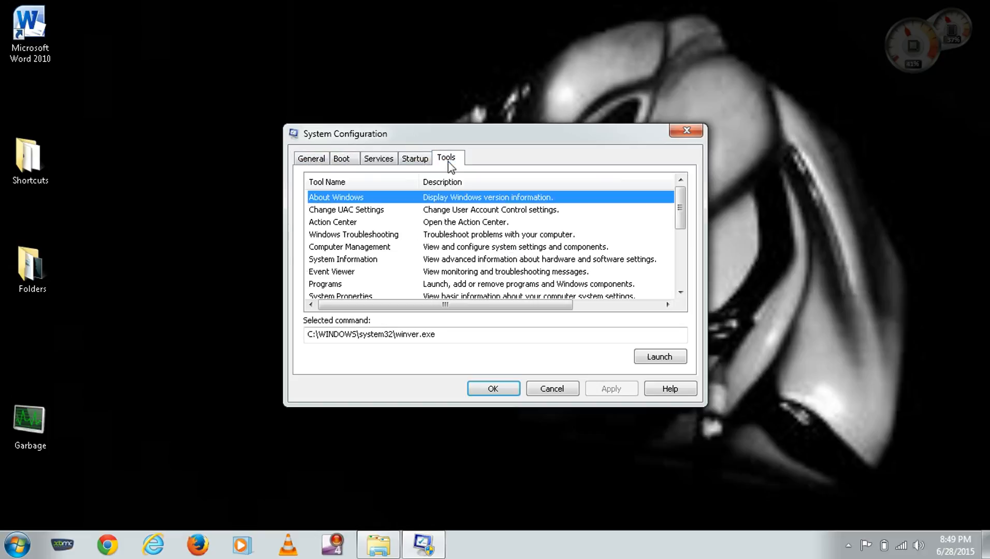
{"action": "left_click", "coordinate": [387, 165]}
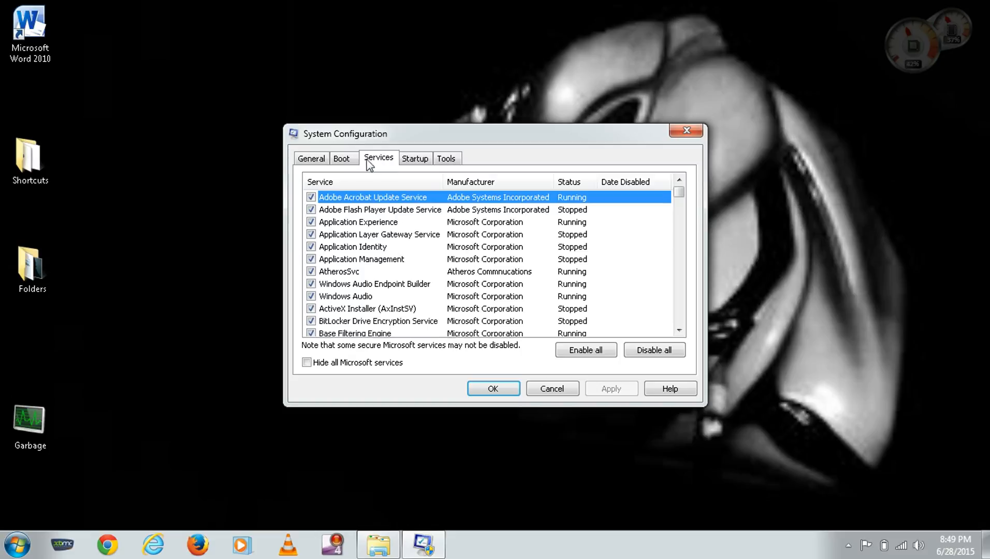
{"action": "left_click", "coordinate": [420, 163]}
{"action": "left_click", "coordinate": [395, 163]}
{"action": "left_click", "coordinate": [418, 162]}
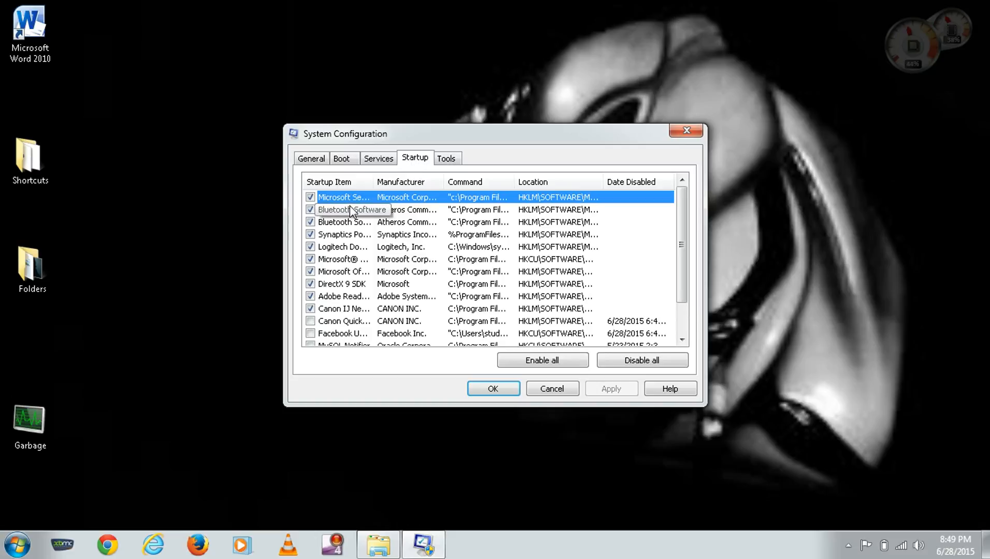
Step: Examine the startup items to see which programs are enabled or disabled at startup
{"action": "scroll", "coordinate": [350, 303], "scroll_direction": "down", "scroll_amount": 1}
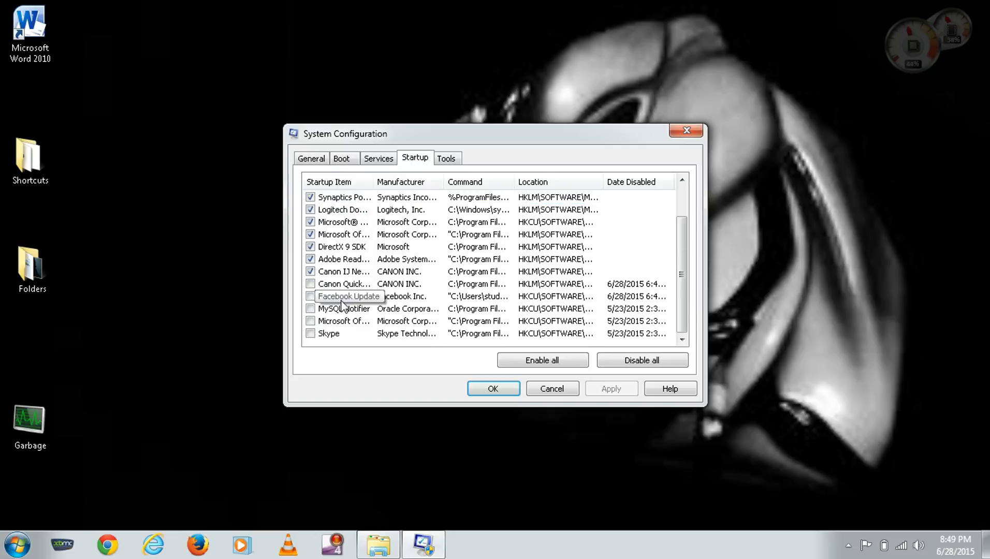
{"action": "scroll", "coordinate": [367, 294], "scroll_direction": "up", "scroll_amount": 1}
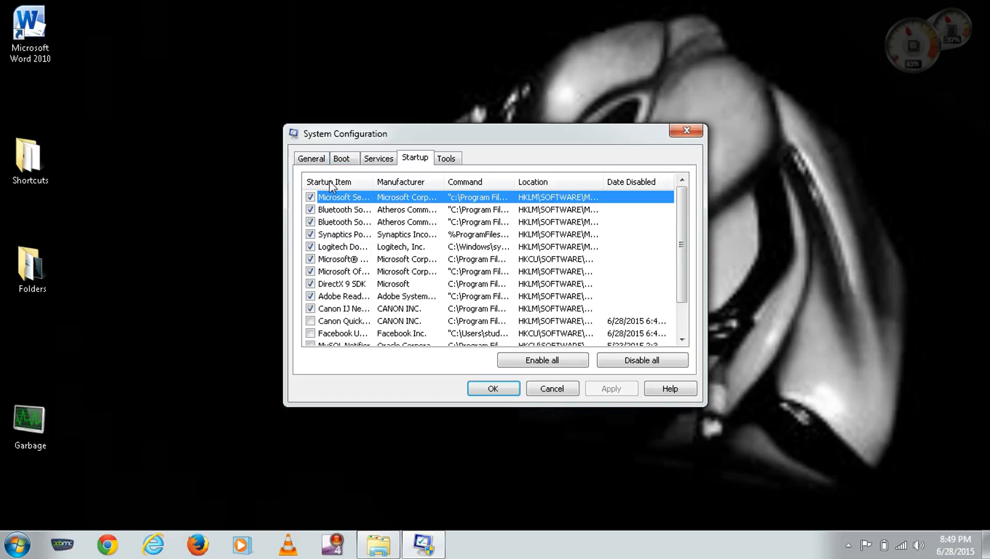
{"action": "scroll", "coordinate": [327, 248], "scroll_direction": "down", "scroll_amount": 1}
{"action": "scroll", "coordinate": [327, 248], "scroll_direction": "up", "scroll_amount": 1}
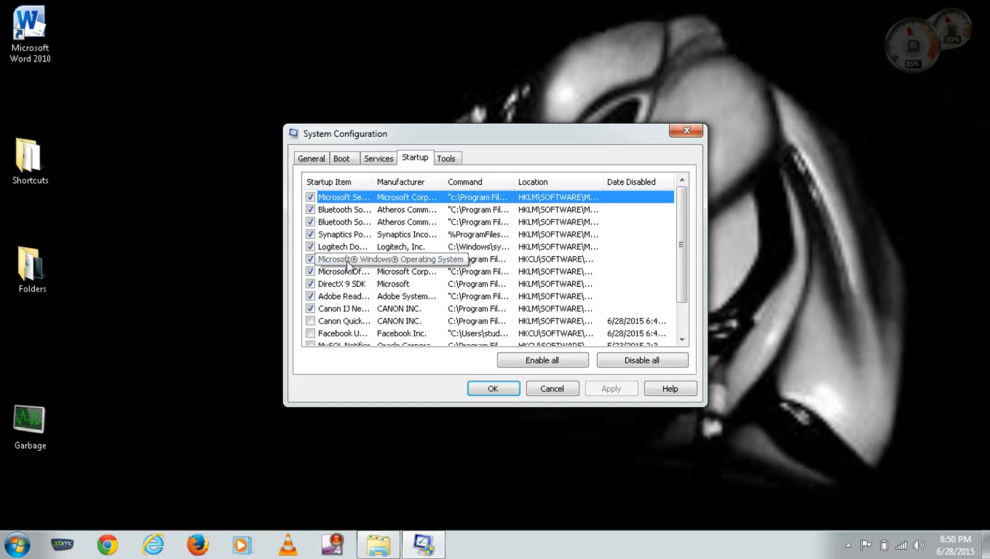
{"action": "scroll", "coordinate": [360, 306], "scroll_direction": "down", "scroll_amount": 1}
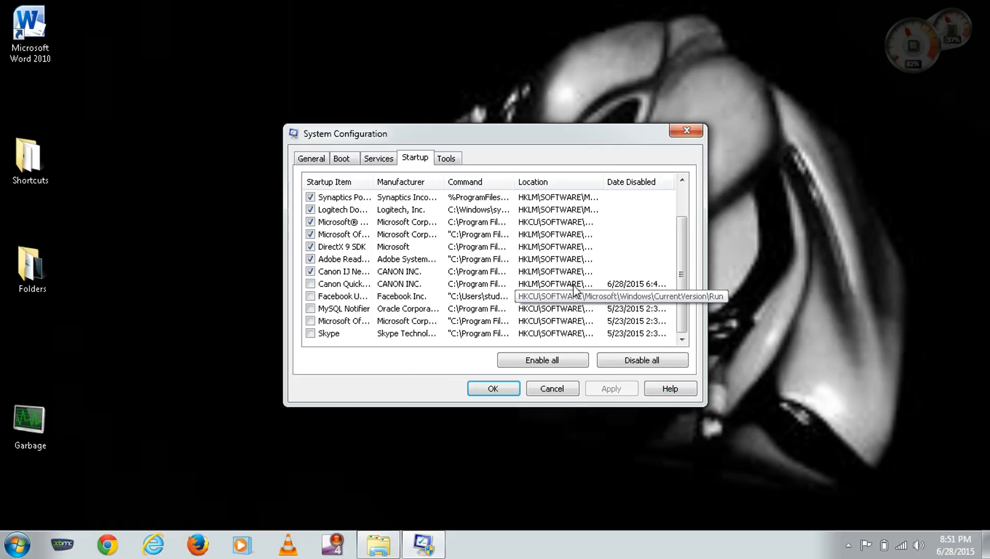
Step: Review the full list of services in System Configuration and hide all Microsoft services
{"action": "left_click", "coordinate": [388, 159]}
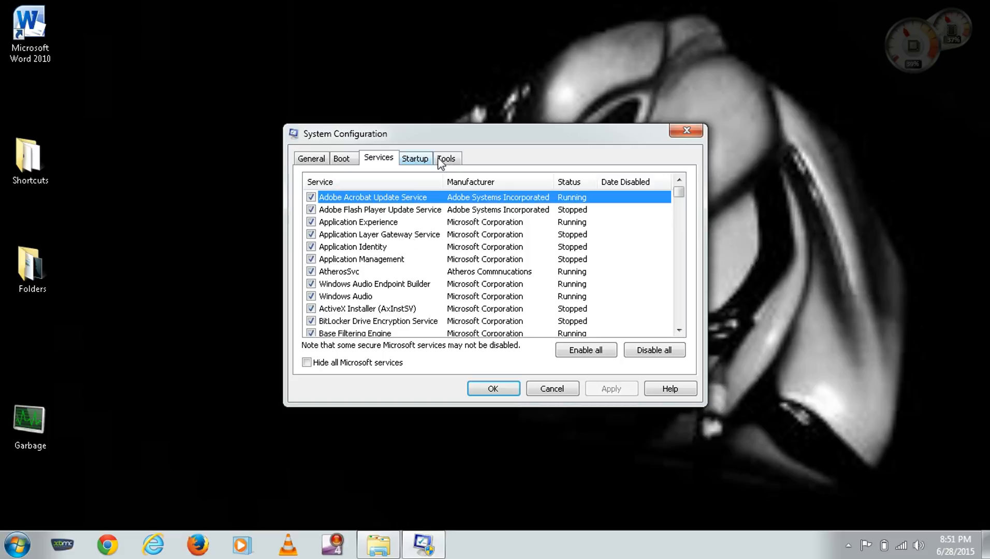
{"action": "scroll", "coordinate": [411, 248], "scroll_direction": "down", "scroll_amount": 13}
{"action": "scroll", "coordinate": [405, 262], "scroll_direction": "down", "scroll_amount": 18}
{"action": "scroll", "coordinate": [403, 257], "scroll_direction": "down", "scroll_amount": 1}
{"action": "scroll", "coordinate": [574, 272], "scroll_direction": "down", "scroll_amount": 3}
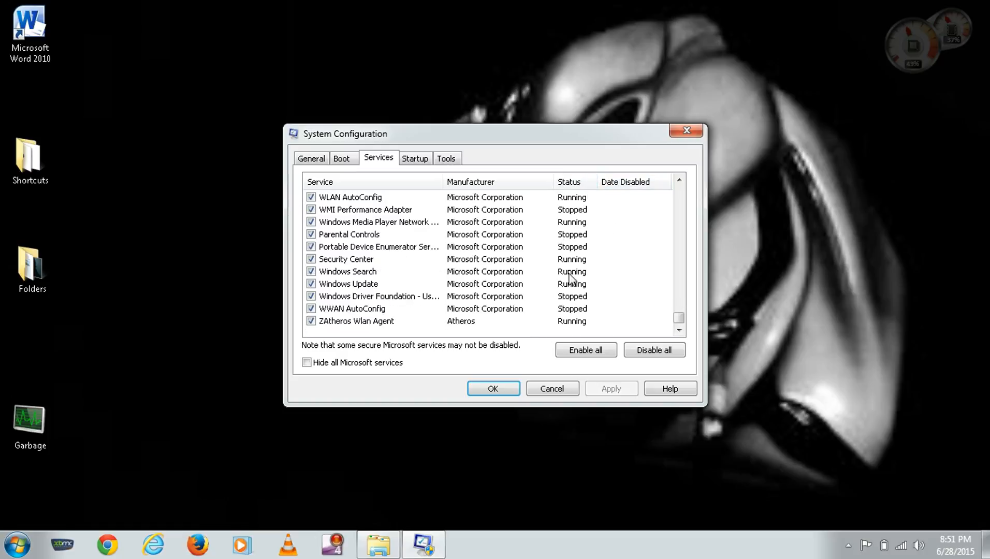
{"action": "scroll", "coordinate": [435, 280], "scroll_direction": "up", "scroll_amount": 10}
{"action": "scroll", "coordinate": [435, 279], "scroll_direction": "up", "scroll_amount": 12}
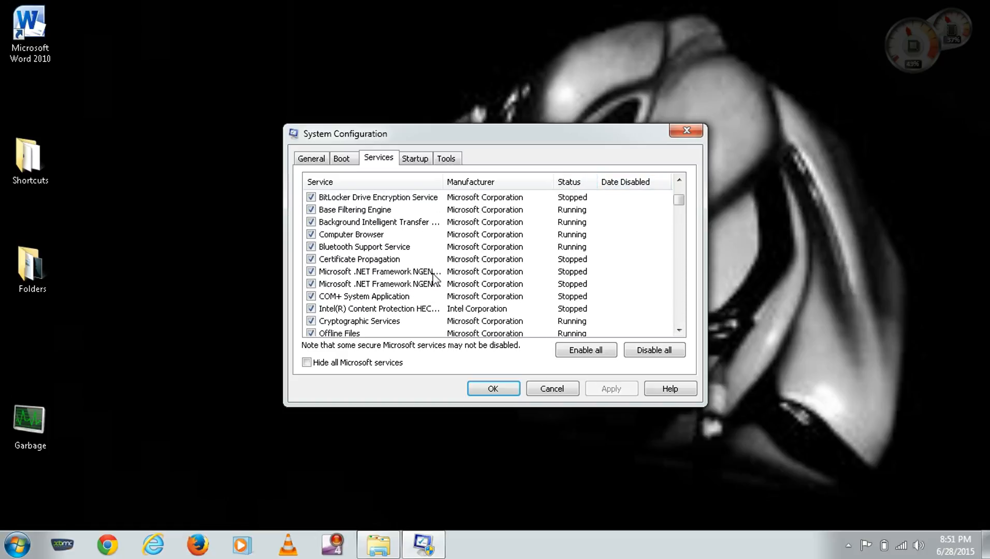
{"action": "scroll", "coordinate": [435, 280], "scroll_direction": "up", "scroll_amount": 4}
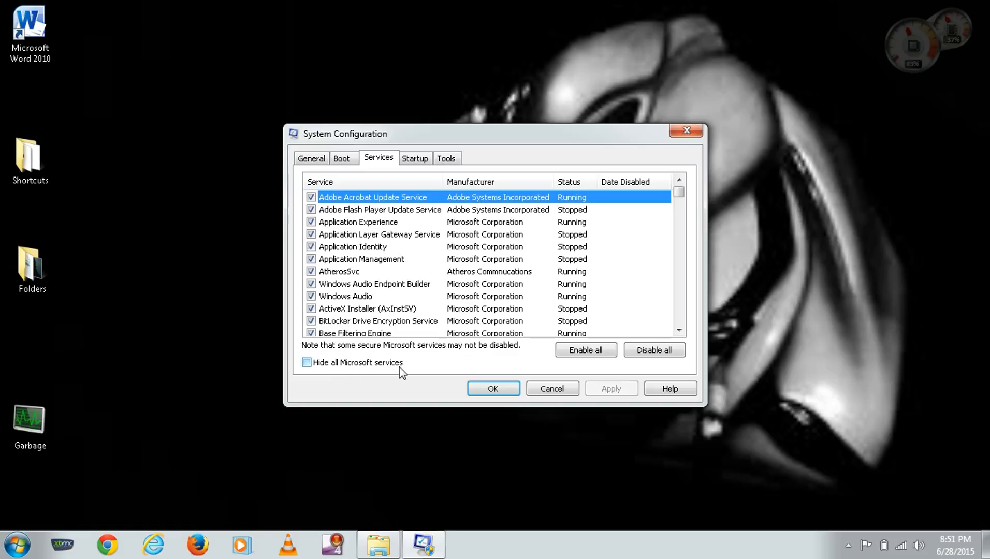
{"action": "left_click", "coordinate": [307, 363]}
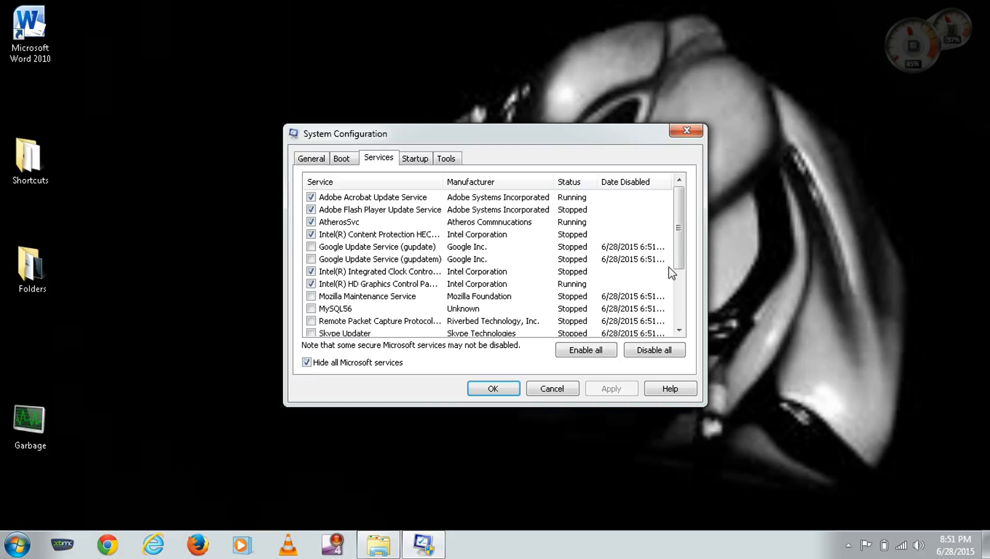
Step: Examine the non-Microsoft services to see which are enabled, running, stopped or disabled
{"action": "left_click_drag", "start_coordinate": [678, 238], "coordinate": [672, 326]}
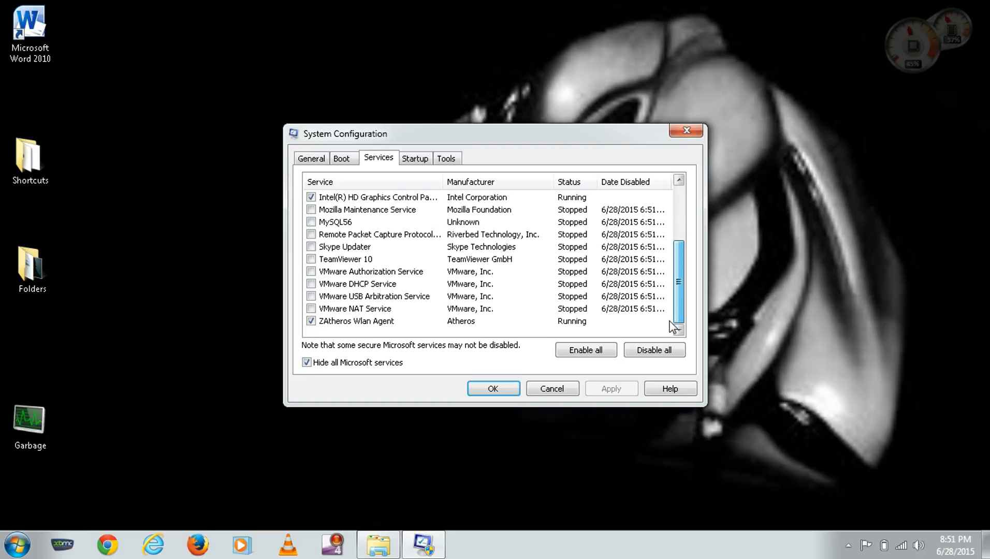
{"action": "left_click_drag", "start_coordinate": [678, 282], "coordinate": [678, 218]}
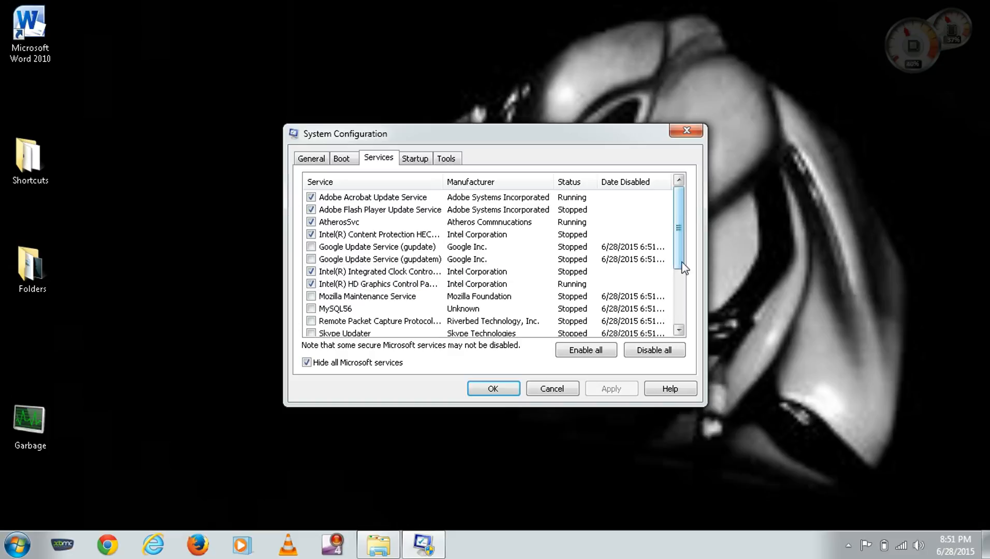
{"action": "left_click_drag", "start_coordinate": [676, 241], "coordinate": [671, 317]}
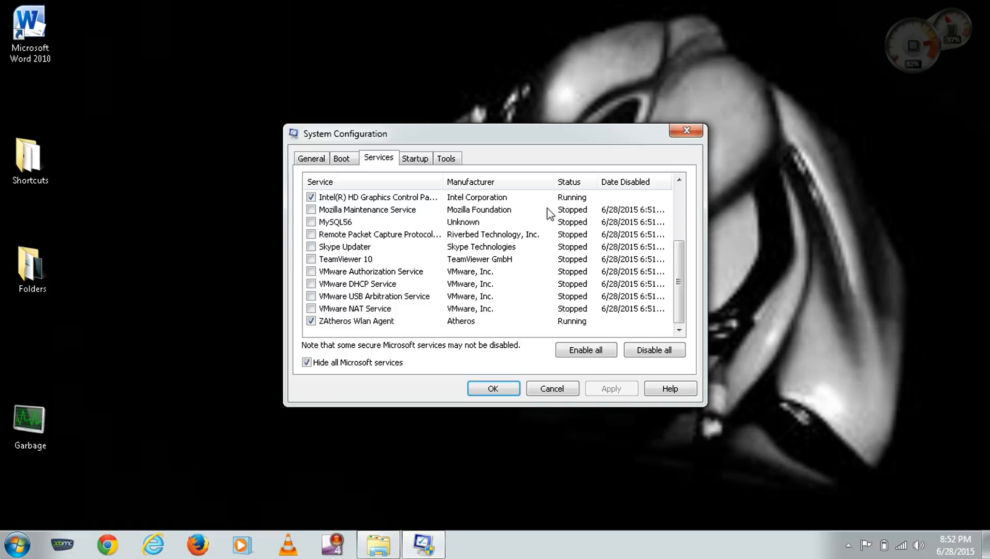
{"action": "left_click", "coordinate": [678, 179]}
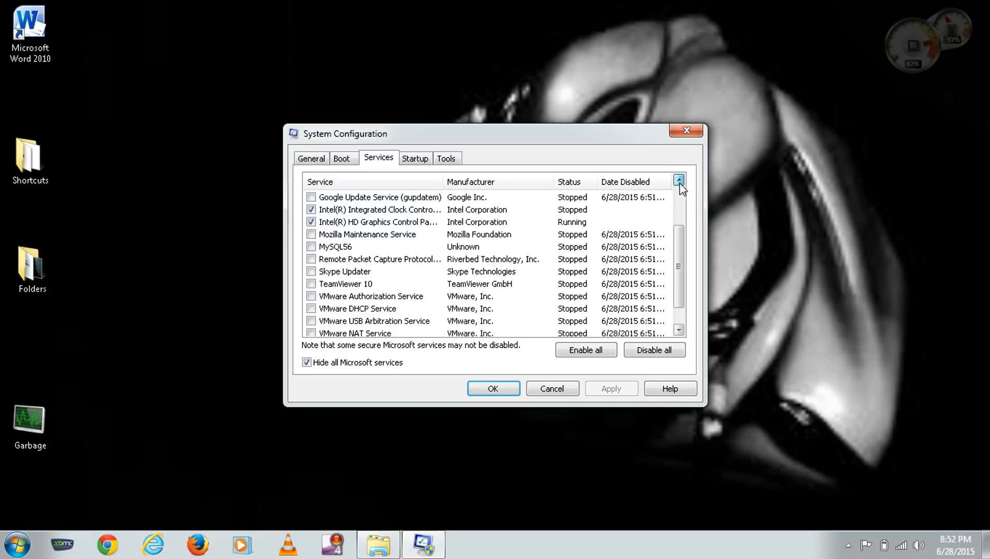
{"action": "left_click", "coordinate": [679, 179]}
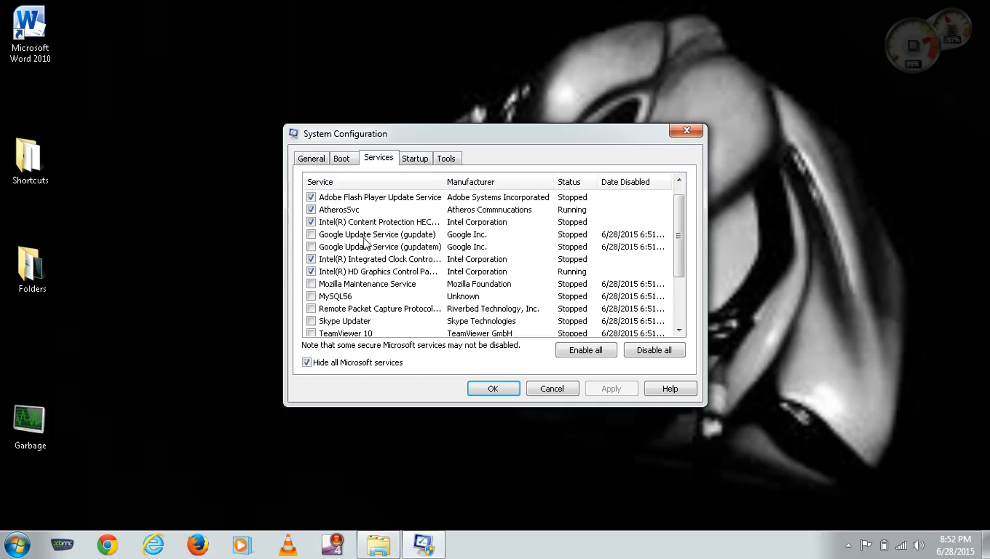
Step: Inspect the two Google Update services and the other third-party services, and close System Configuration with its settings confirmed
{"action": "left_click", "coordinate": [344, 234]}
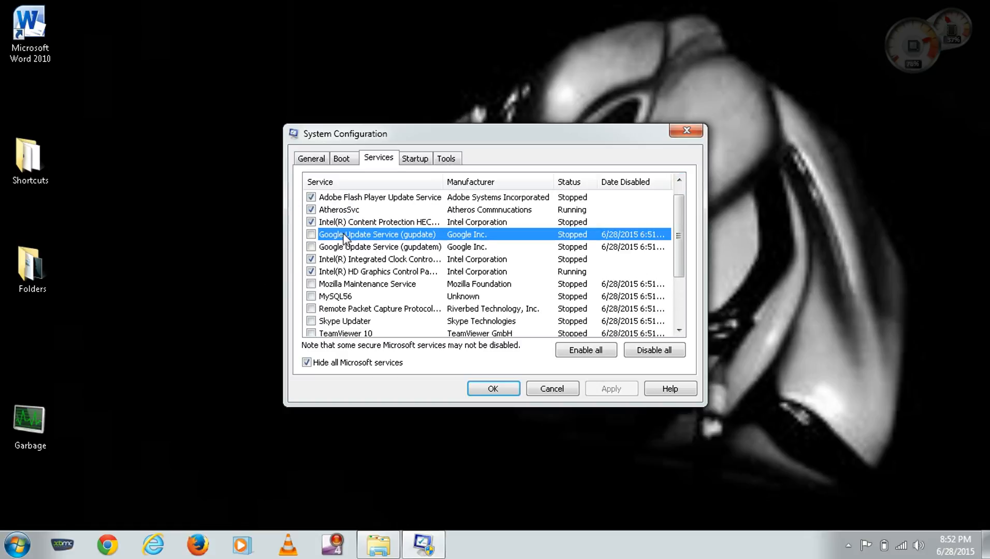
{"action": "left_click", "coordinate": [366, 245]}
{"action": "left_click", "coordinate": [367, 235]}
{"action": "scroll", "coordinate": [311, 290], "scroll_direction": "down", "scroll_amount": 2}
{"action": "scroll", "coordinate": [466, 311], "scroll_direction": "up", "scroll_amount": 3}
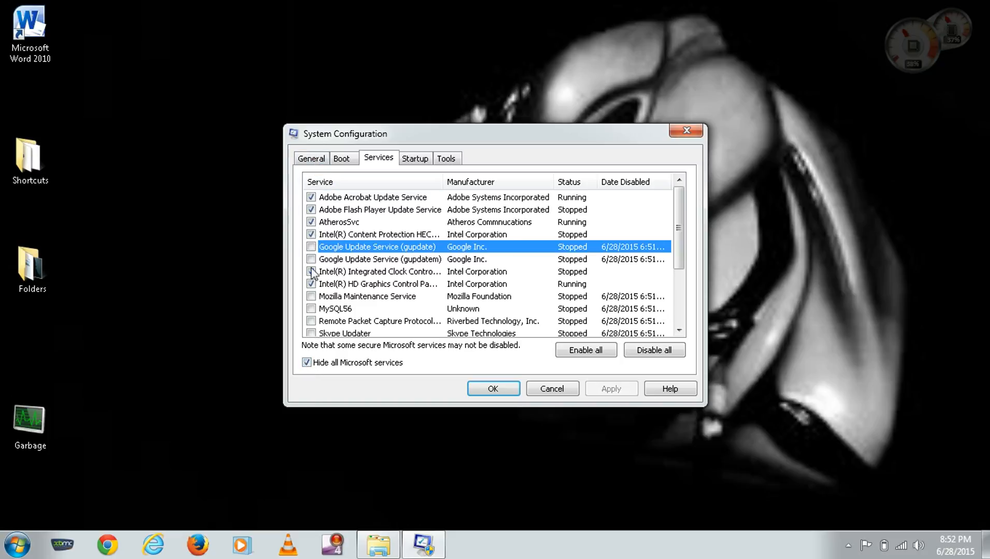
{"action": "scroll", "coordinate": [412, 235], "scroll_direction": "down", "scroll_amount": 2}
{"action": "scroll", "coordinate": [412, 234], "scroll_direction": "down", "scroll_amount": 1}
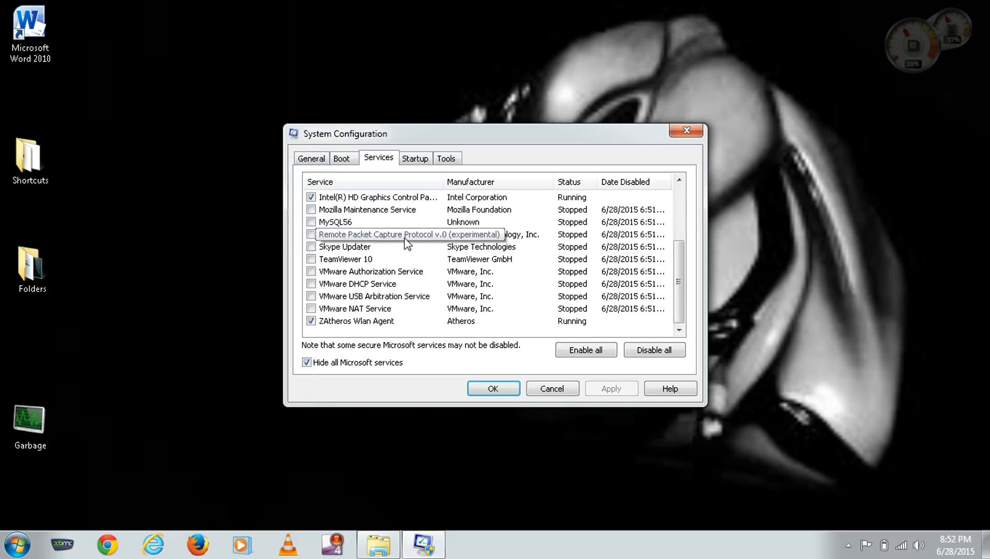
{"action": "scroll", "coordinate": [403, 248], "scroll_direction": "up", "scroll_amount": 3}
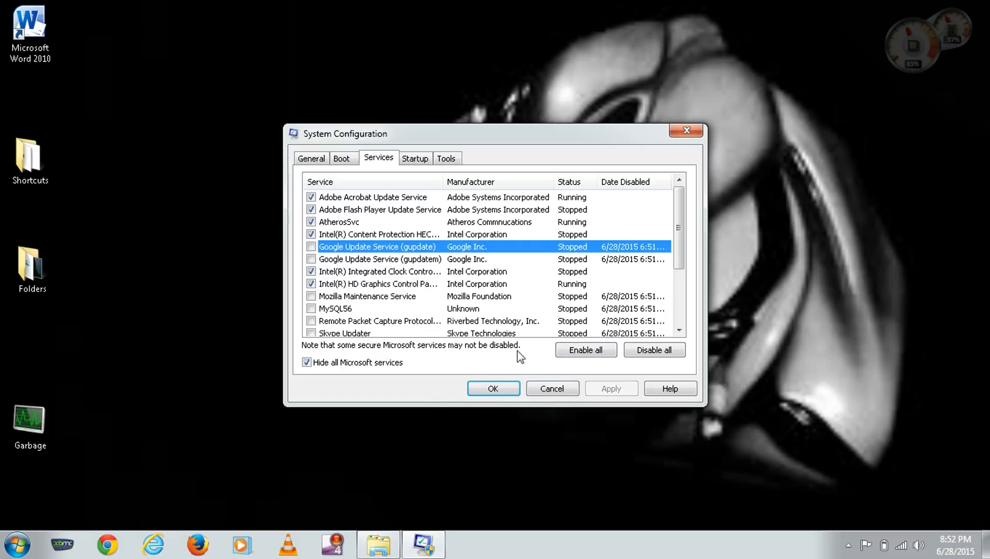
{"action": "left_click", "coordinate": [486, 390]}
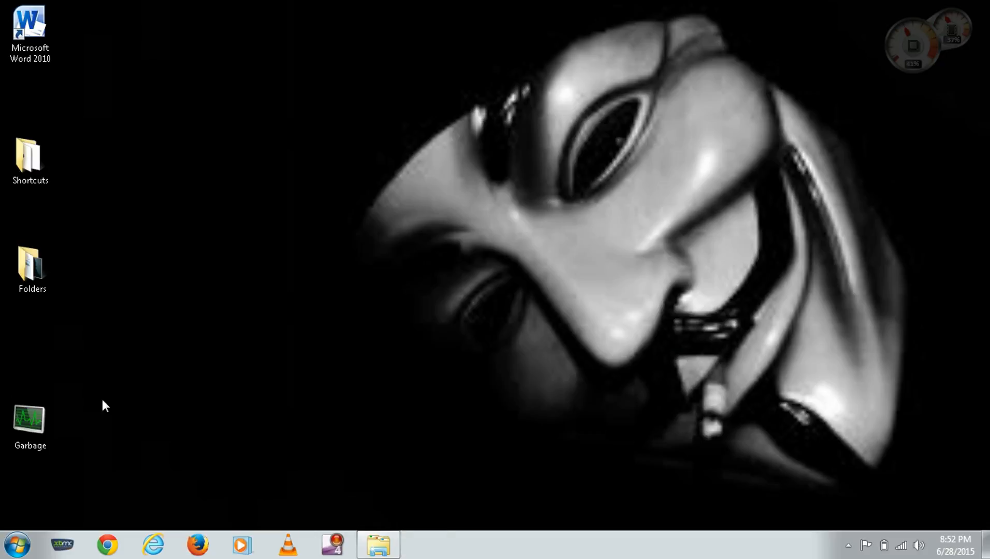
{"action": "left_click", "coordinate": [8, 547]}
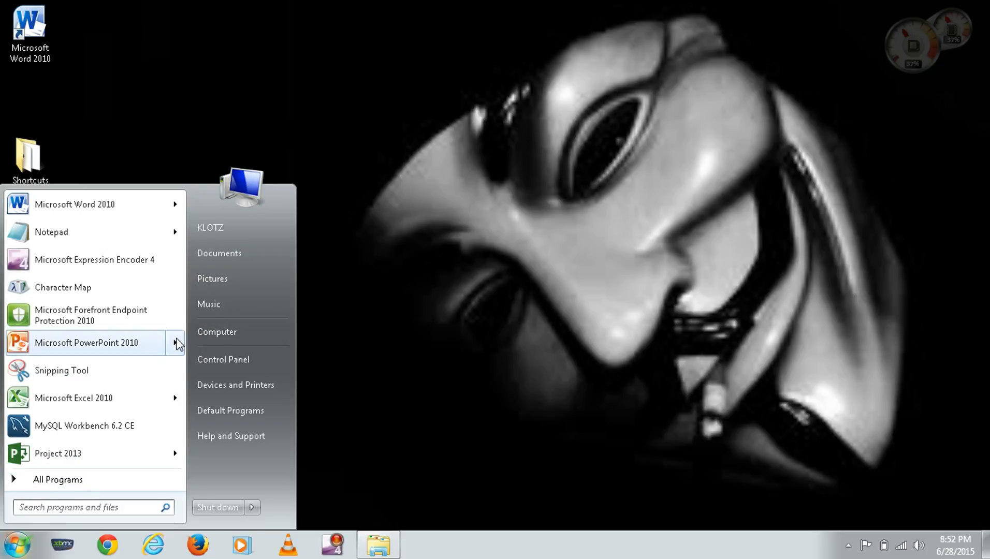
{"action": "right_click", "coordinate": [234, 332]}
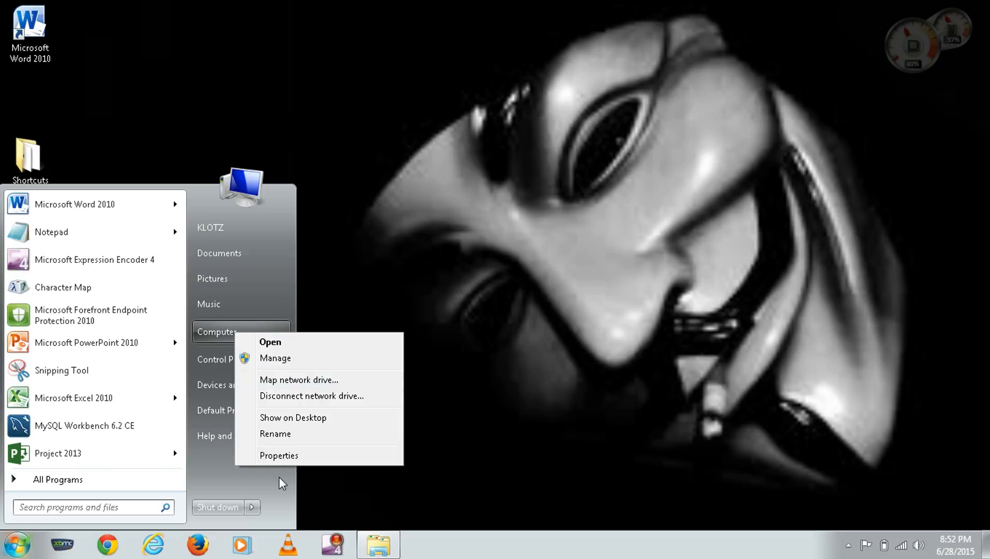
{"action": "left_click", "coordinate": [566, 294]}
Step: Open Computer and bring up the properties of Local Disk (C:), placing the dialog clear of the drive list
{"action": "left_click", "coordinate": [21, 544]}
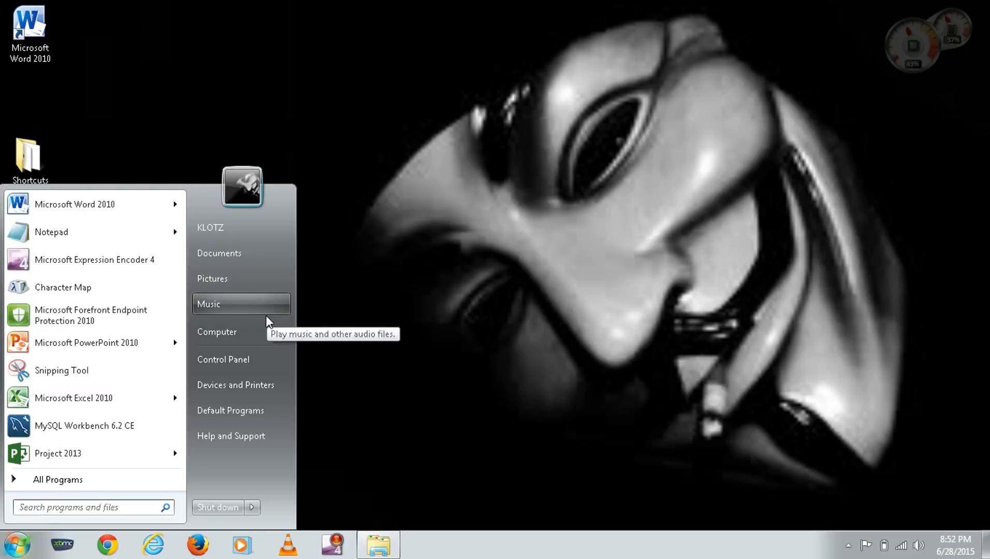
{"action": "left_click", "coordinate": [264, 329]}
{"action": "left_click", "coordinate": [306, 159]}
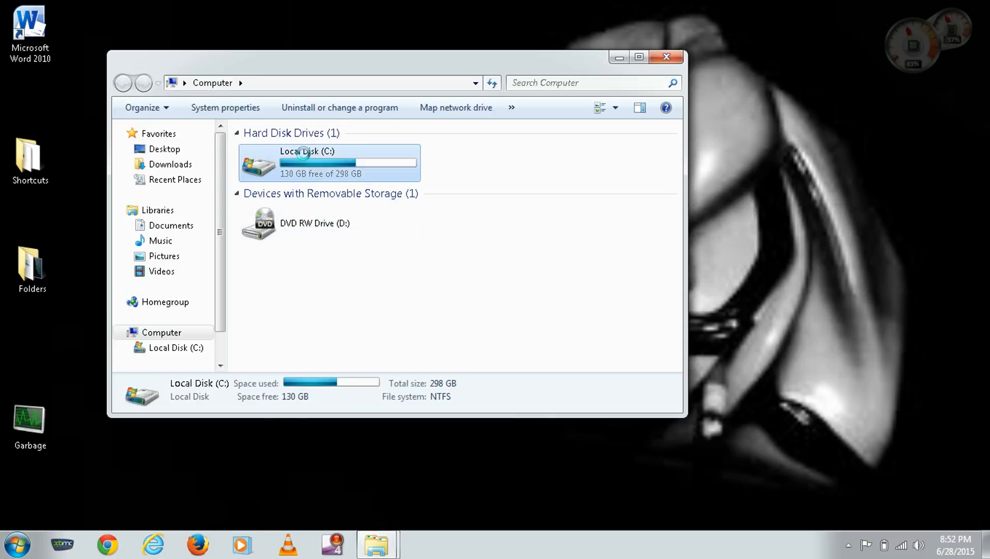
{"action": "right_click", "coordinate": [305, 158]}
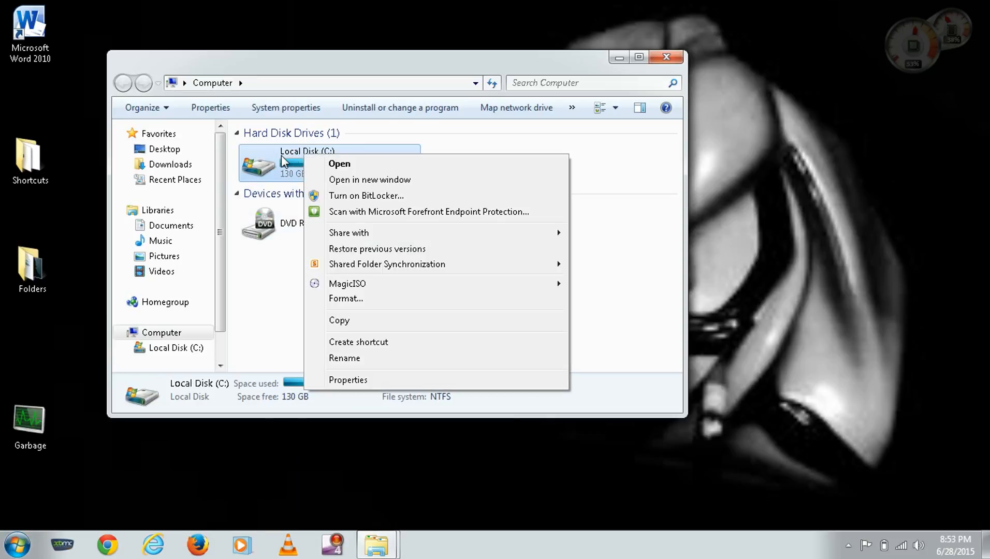
{"action": "left_click", "coordinate": [353, 382]}
{"action": "left_click_drag", "start_coordinate": [429, 163], "coordinate": [513, 76]}
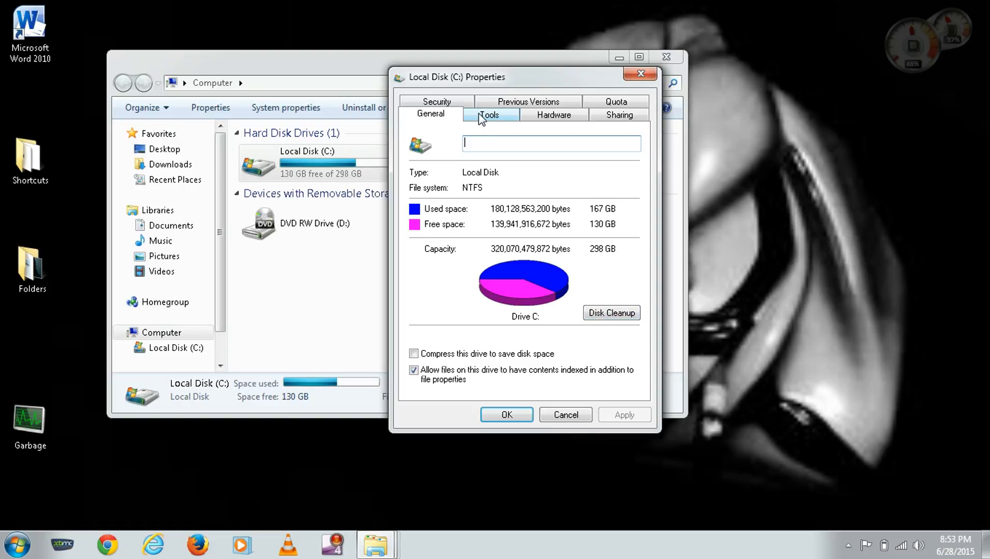
Step: Show the drive's error-checking, defragmentation and backup tools in its properties
{"action": "left_click", "coordinate": [547, 116]}
{"action": "left_click", "coordinate": [502, 117]}
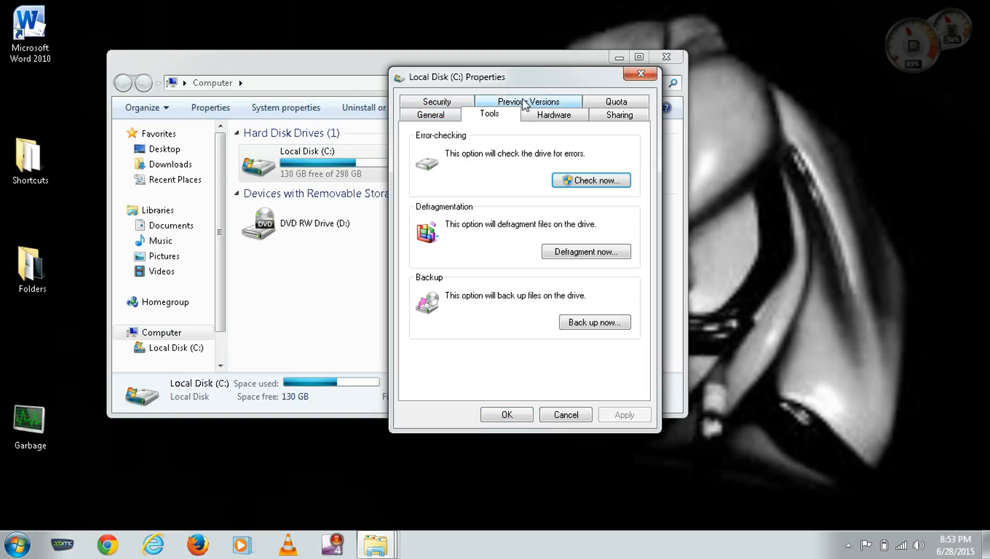
{"action": "left_click", "coordinate": [456, 101]}
{"action": "left_click", "coordinate": [496, 102]}
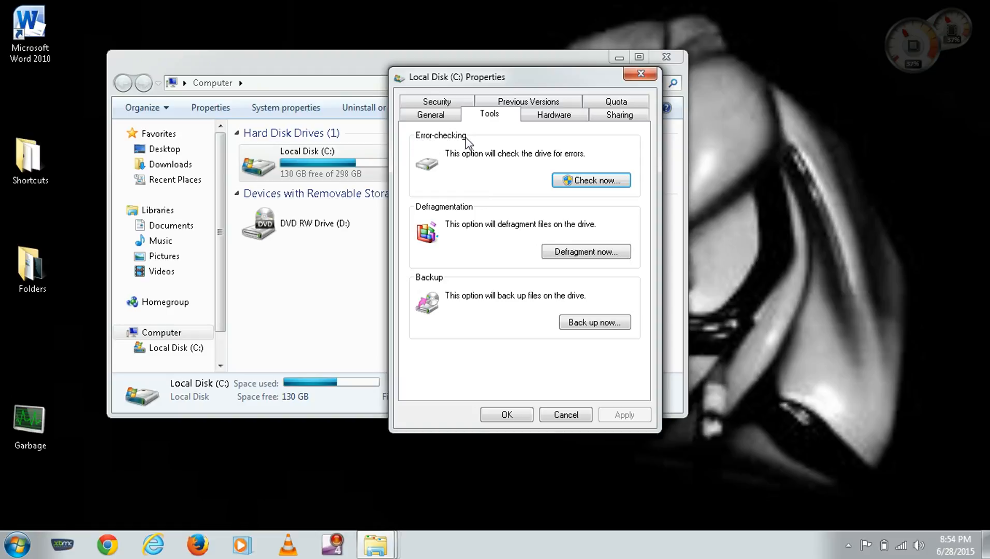
Step: Open the Check Disk options for drive C:, enable scanning for and recovery of bad sectors, and cancel the check
{"action": "left_click", "coordinate": [585, 179]}
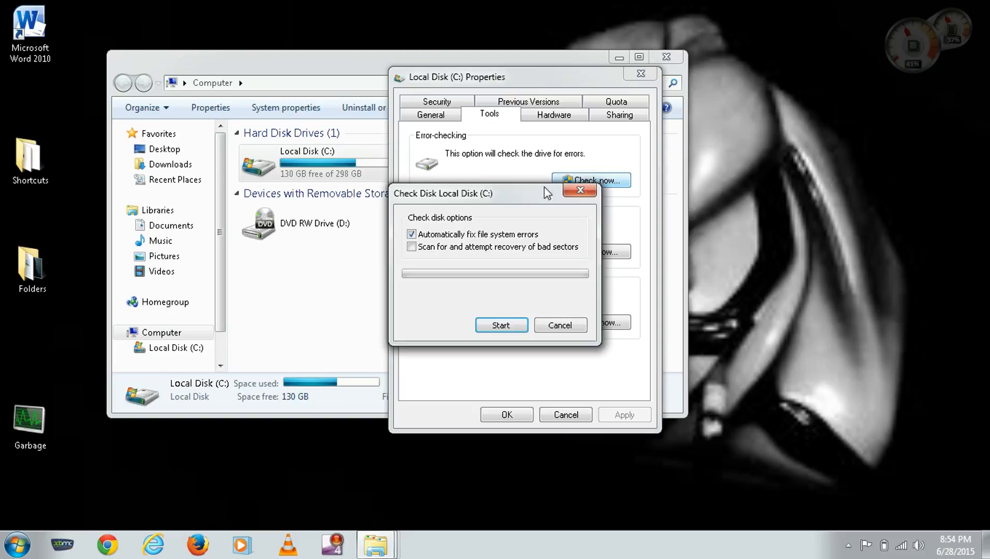
{"action": "left_click", "coordinate": [412, 247]}
{"action": "left_click", "coordinate": [567, 326]}
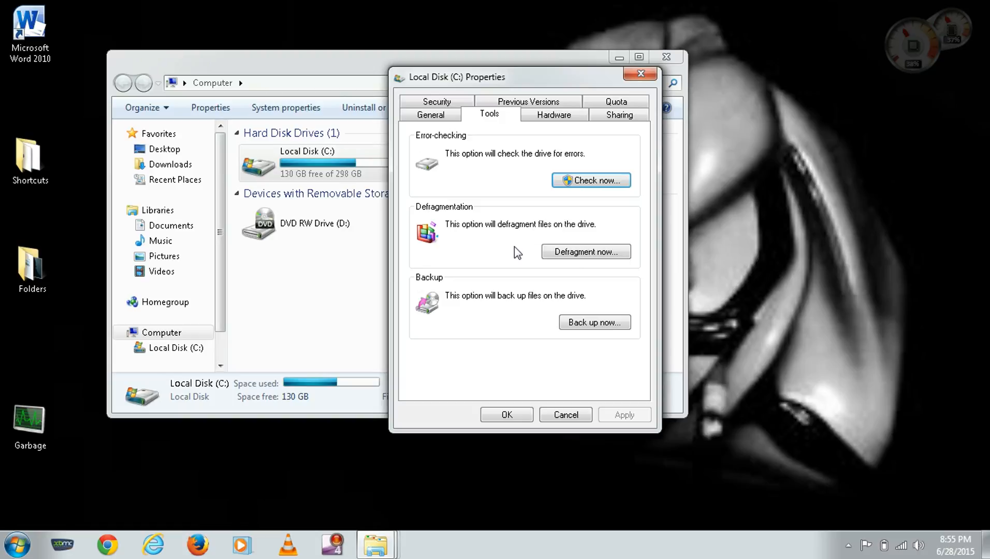
Step: Close the Local Disk (C:) properties and the Computer window to return to the desktop
{"action": "left_click", "coordinate": [641, 77]}
{"action": "left_click_drag", "start_coordinate": [525, 64], "coordinate": [639, 53]}
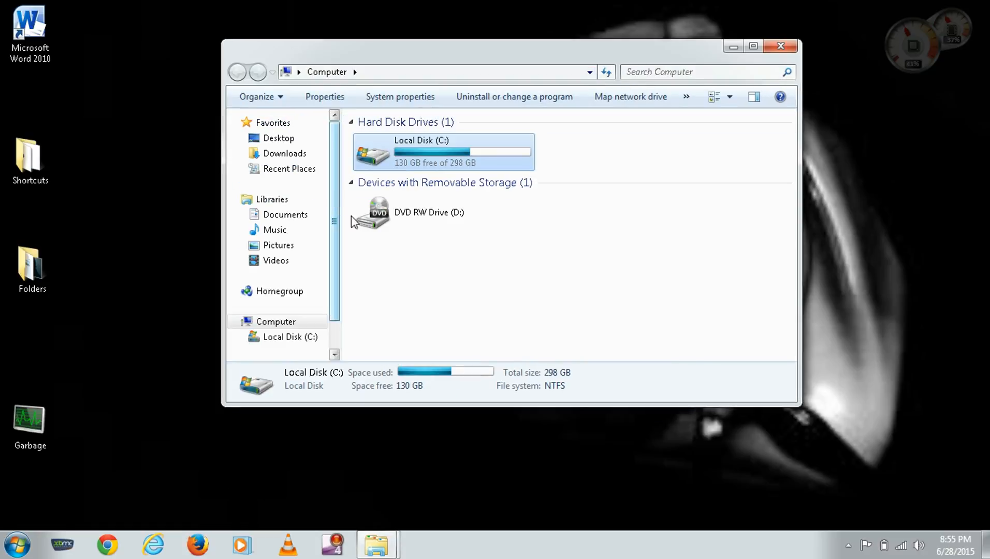
{"action": "left_click", "coordinate": [778, 48]}
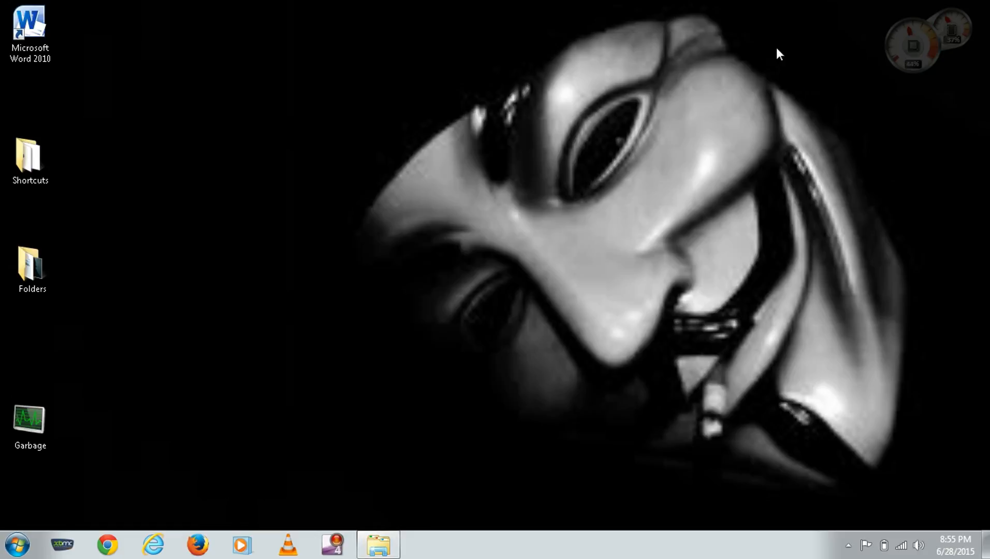